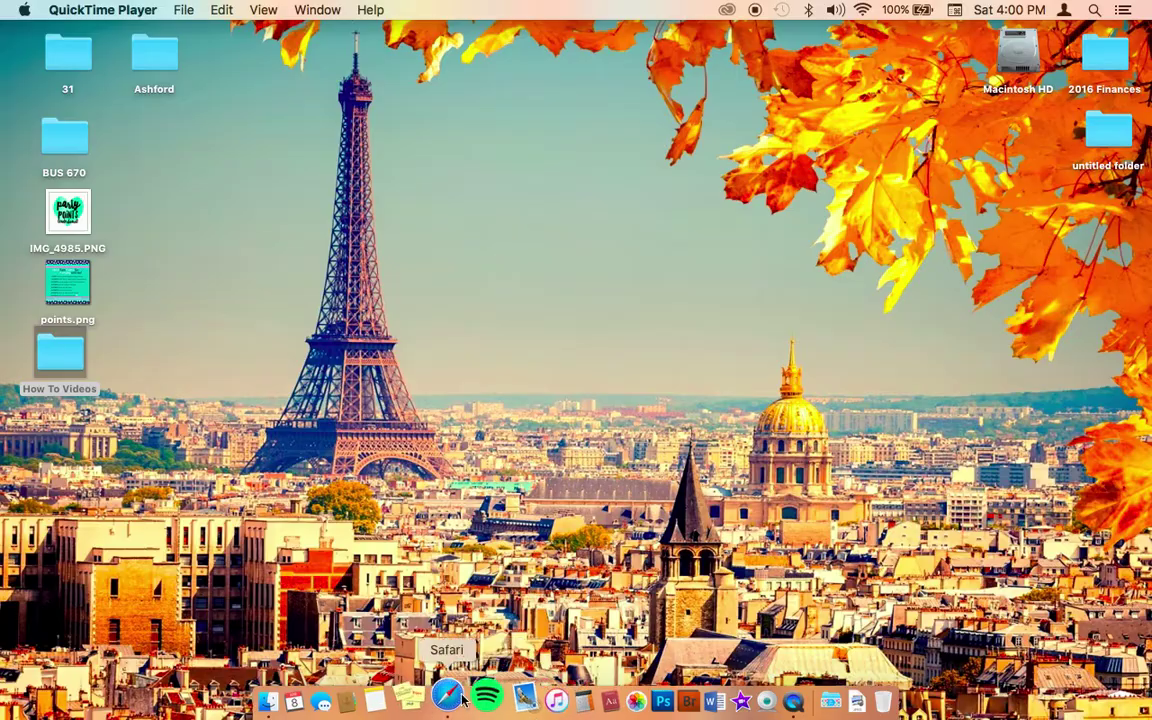
Launch Safari, load cinchshare.com, and head to the Cinchshare login
{"action": "left_click", "coordinate": [450, 699]}
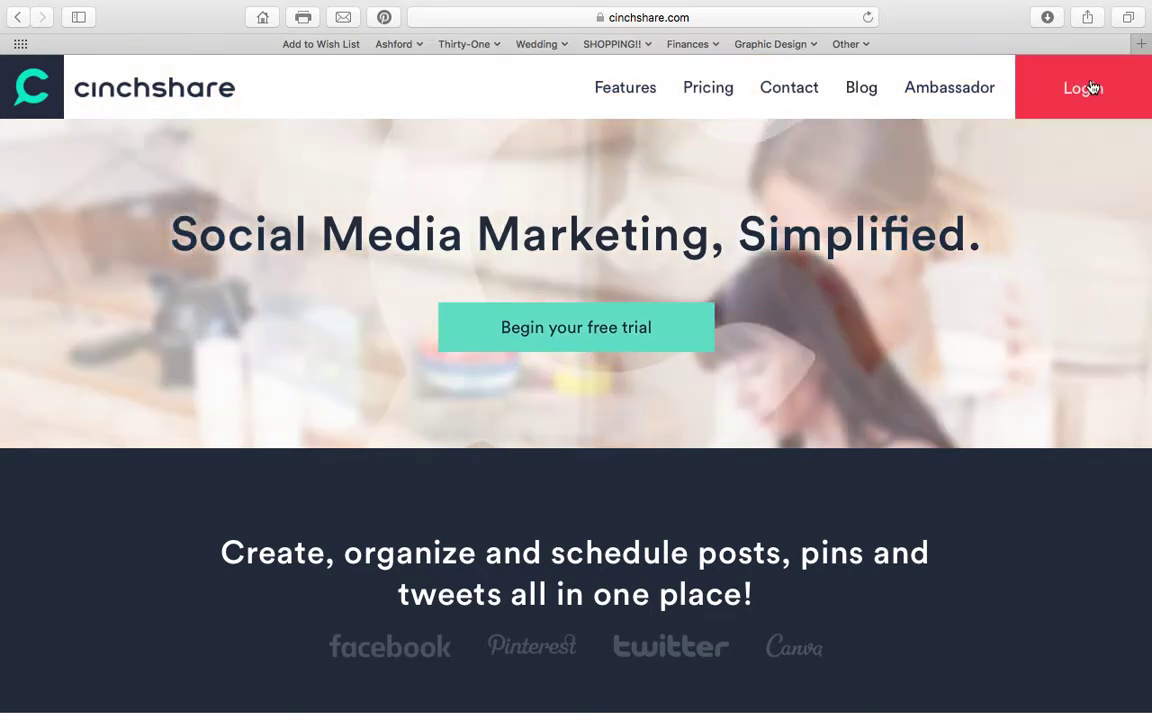
{"action": "left_click", "coordinate": [1093, 88]}
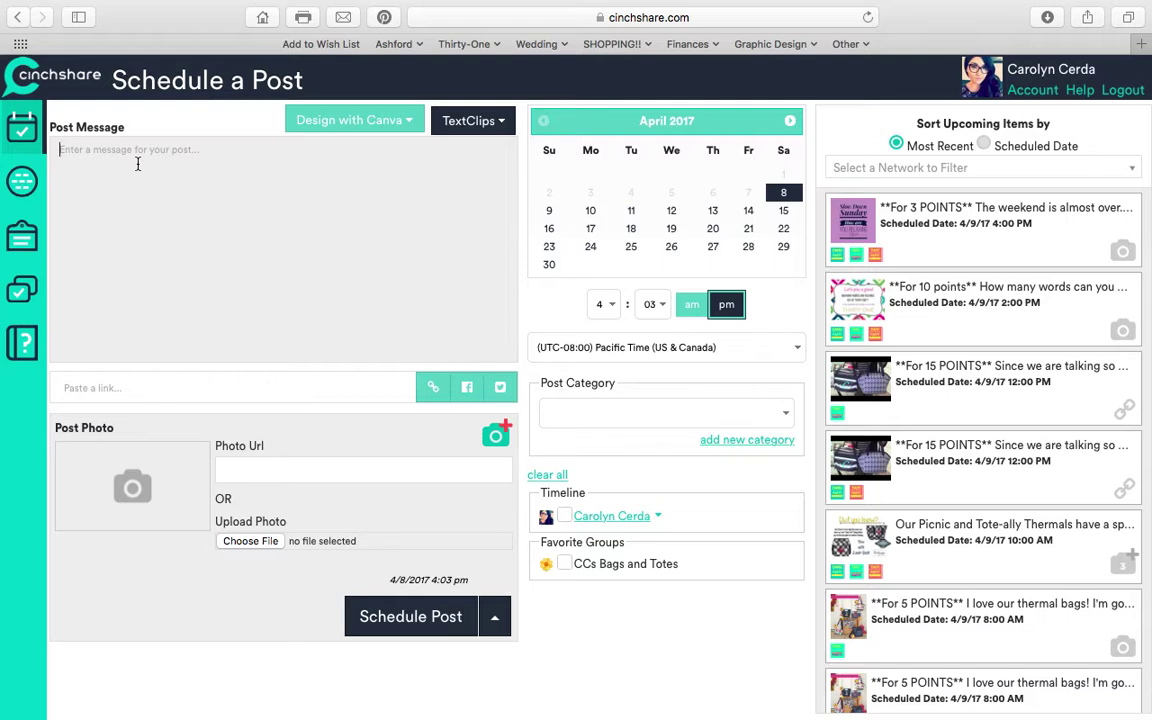
Sign in and type a welcome line inviting readers to the host's Thirty-One party as the post message
{"action": "type", "text": "W"}
Insert the saved party shop-link TextClip below the welcome message and move the date to April 11
{"action": "left_click", "coordinate": [484, 133]}
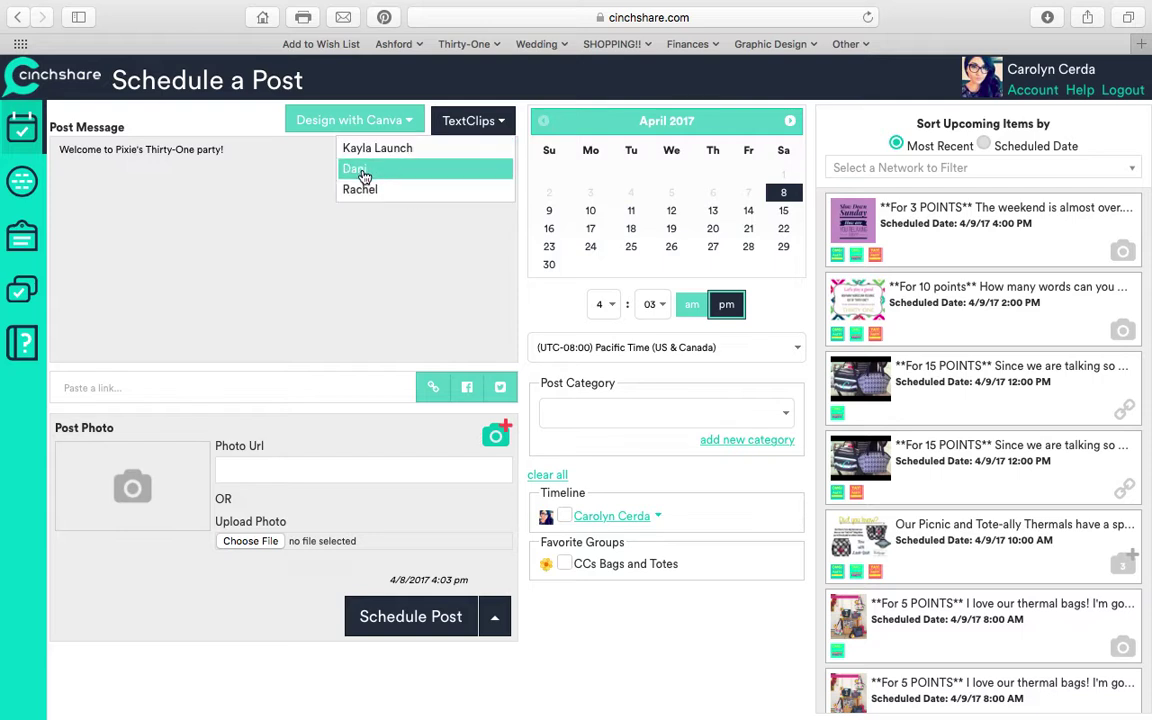
{"action": "left_click", "coordinate": [379, 203]}
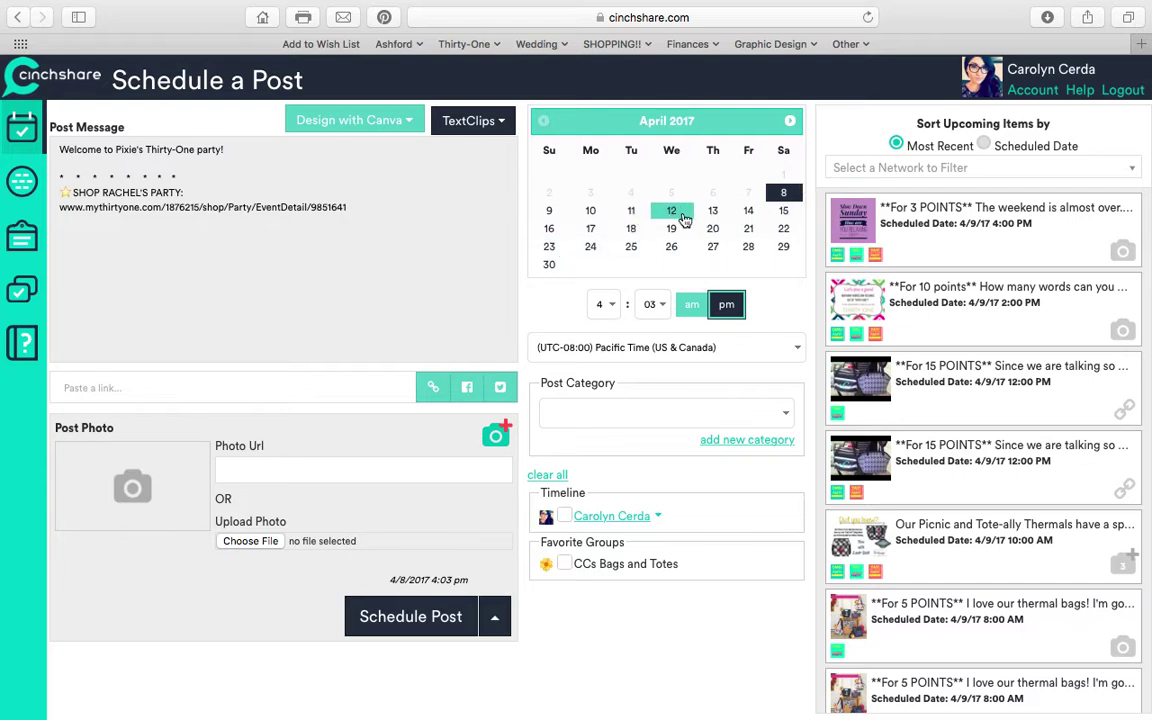
{"action": "left_click", "coordinate": [641, 221]}
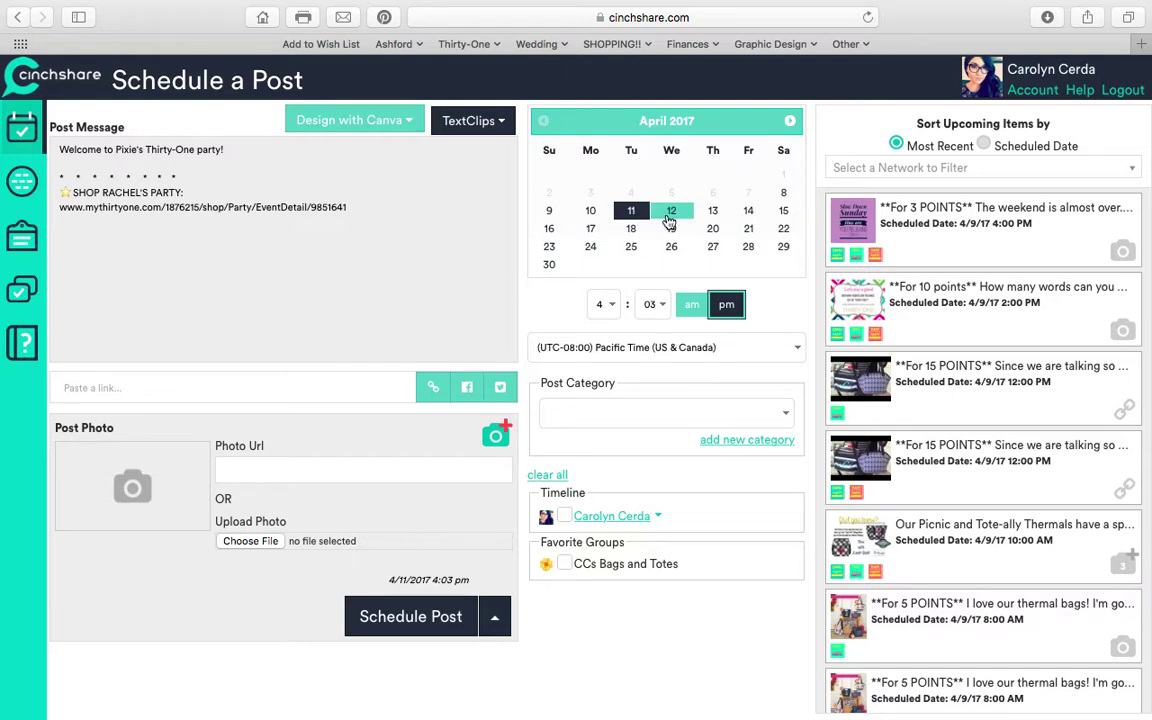
Set the post to run April 12, 2017 at 7:00 am
{"action": "left_click", "coordinate": [669, 219]}
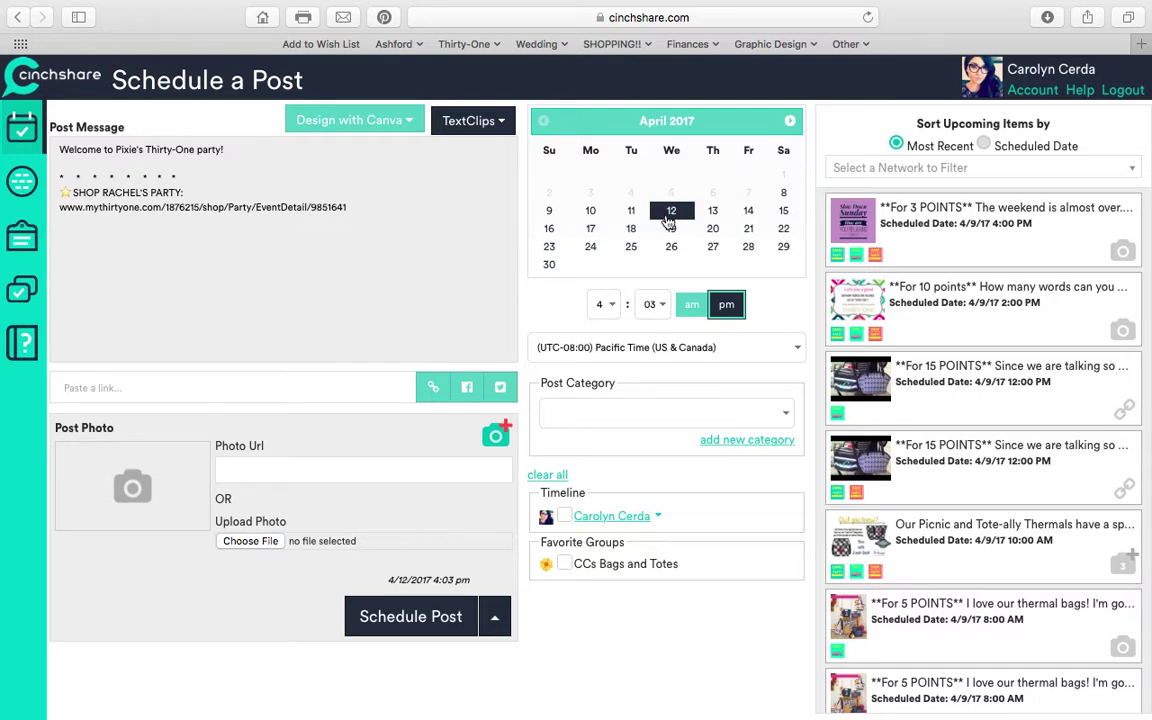
{"action": "left_click", "coordinate": [609, 304]}
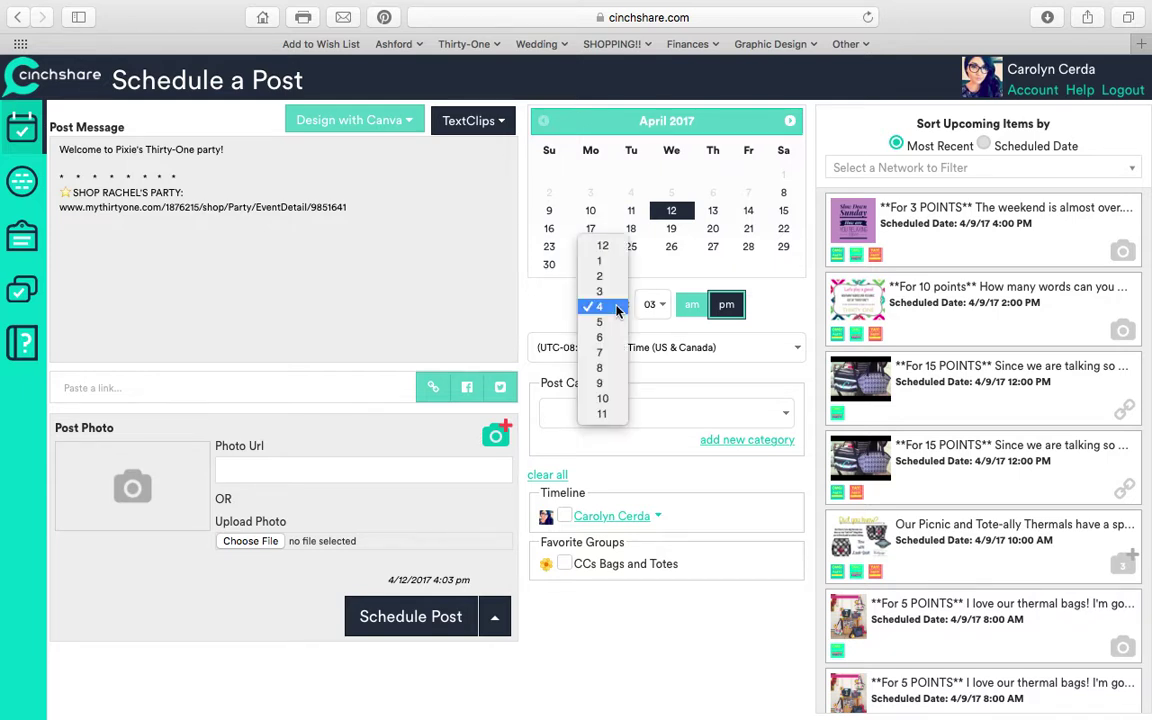
{"action": "left_click", "coordinate": [612, 352]}
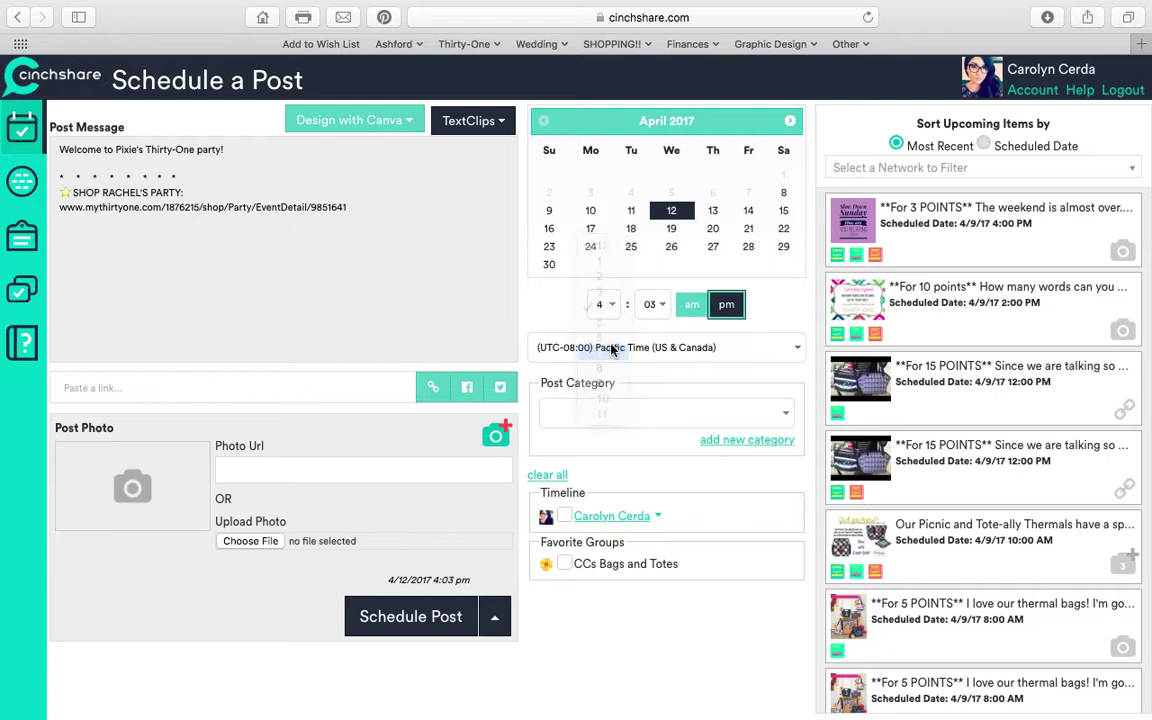
{"action": "left_click", "coordinate": [662, 305]}
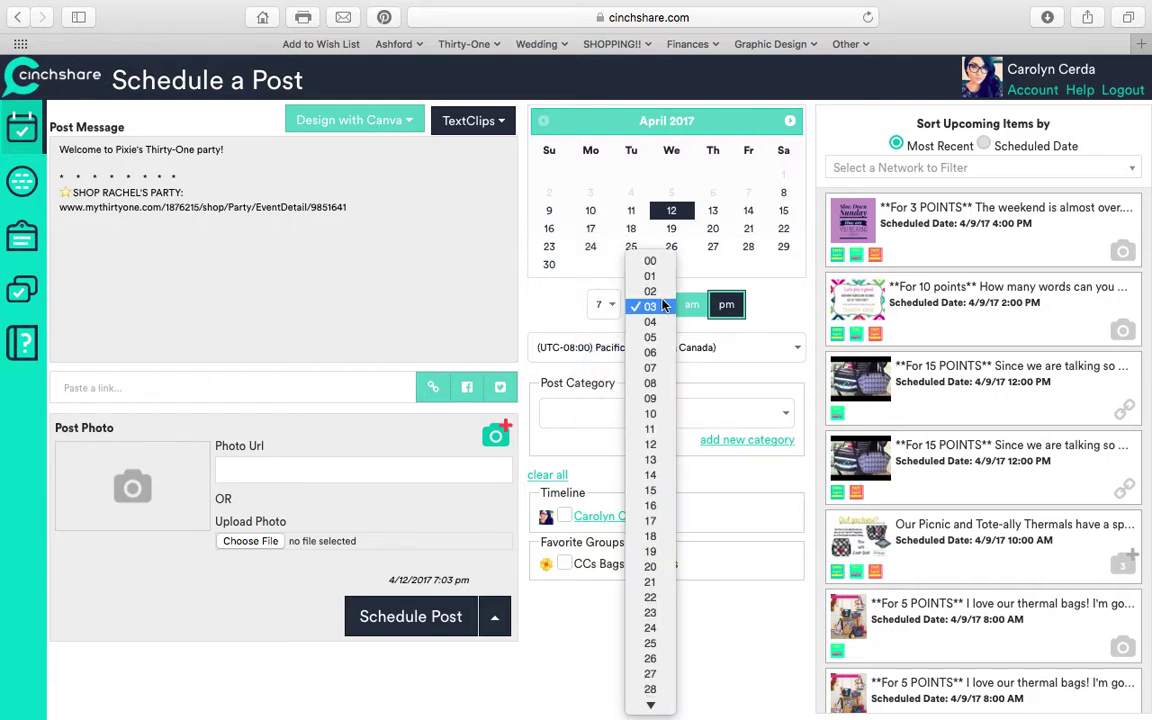
{"action": "left_click", "coordinate": [663, 261]}
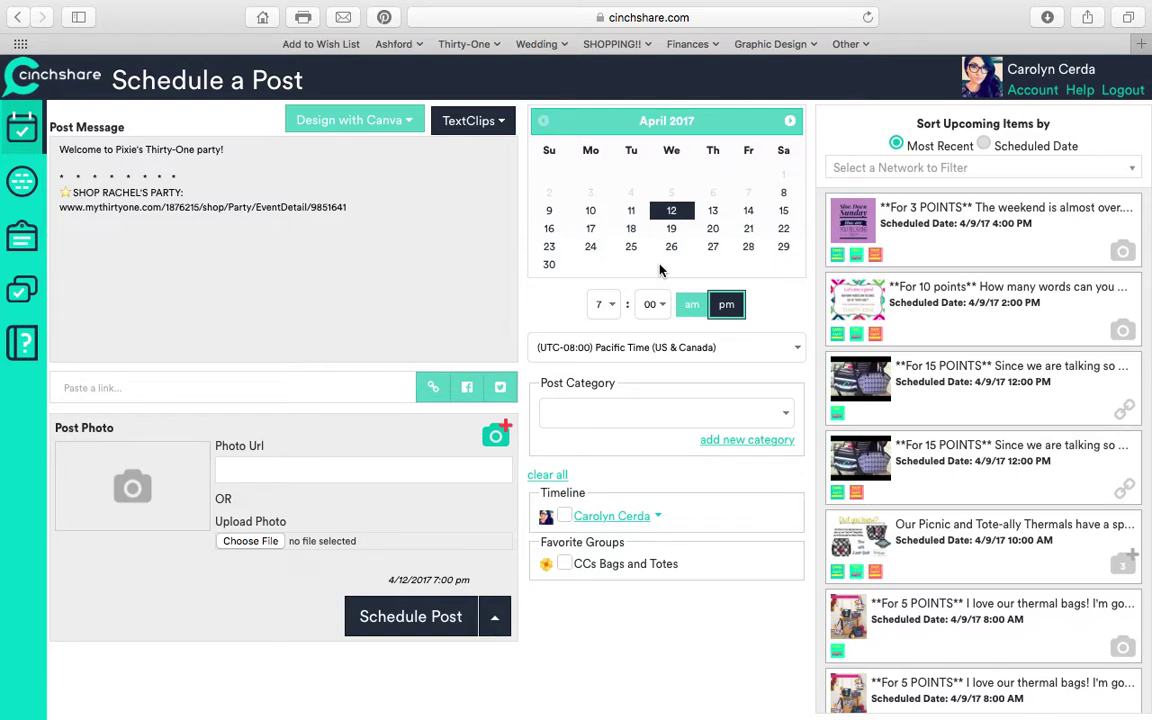
{"action": "left_click", "coordinate": [693, 306]}
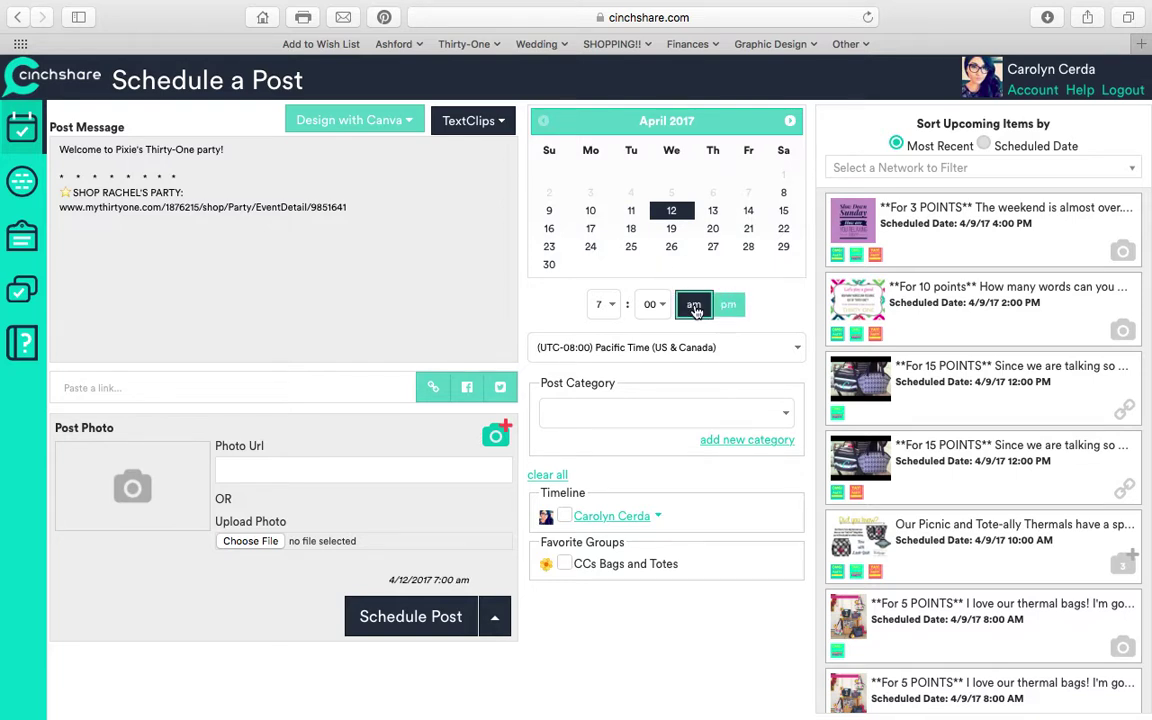
Target the last of the three party events on the Facebook timeline and begin choosing a photo
{"action": "left_click", "coordinate": [658, 517]}
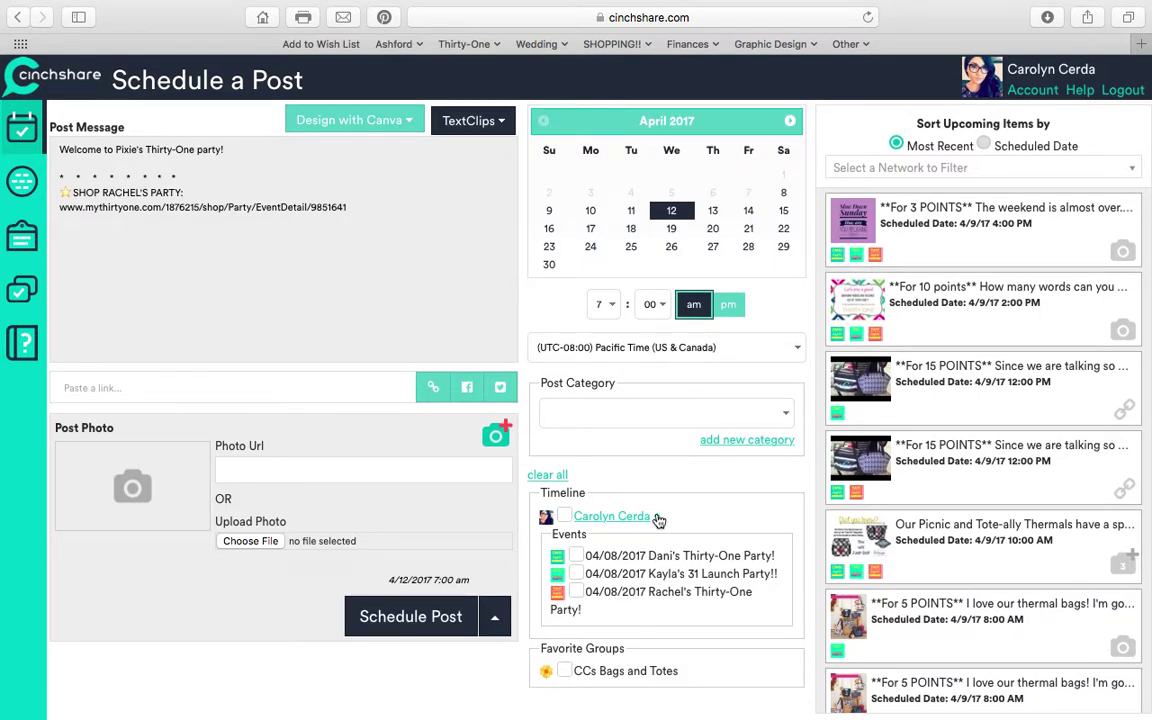
{"action": "left_click", "coordinate": [576, 592]}
{"action": "left_click", "coordinate": [251, 541]}
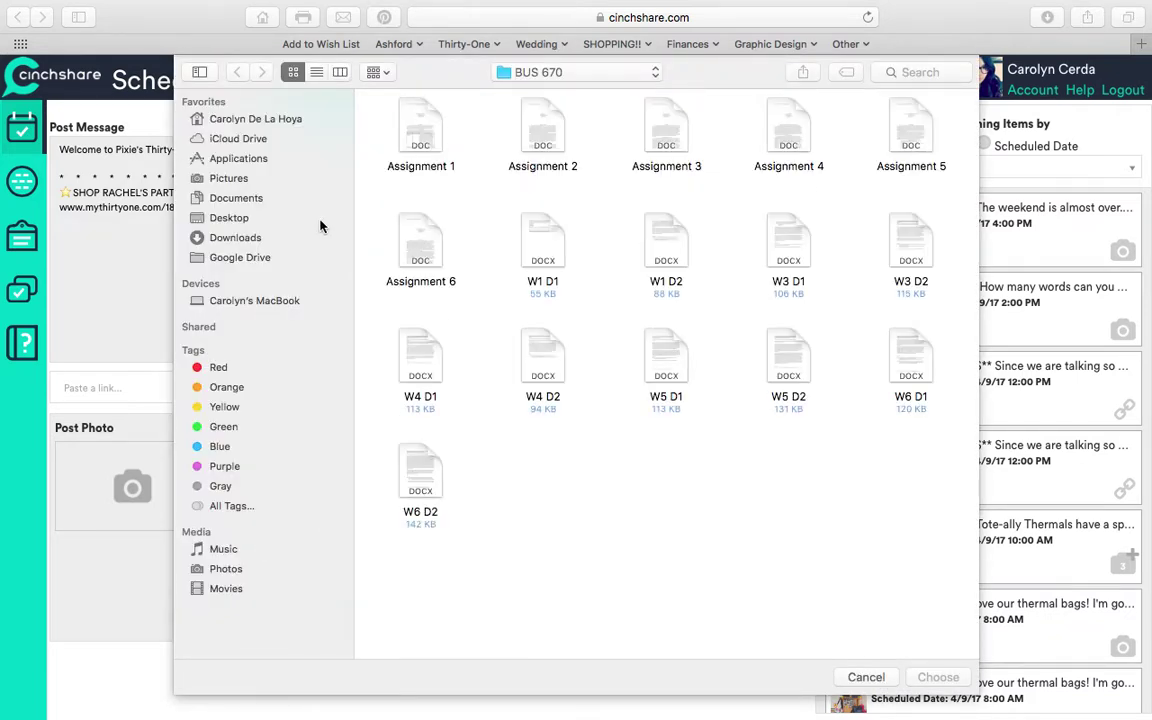
Attach IMG_4985.PNG from the Desktop as the post's photo
{"action": "left_click", "coordinate": [227, 219]}
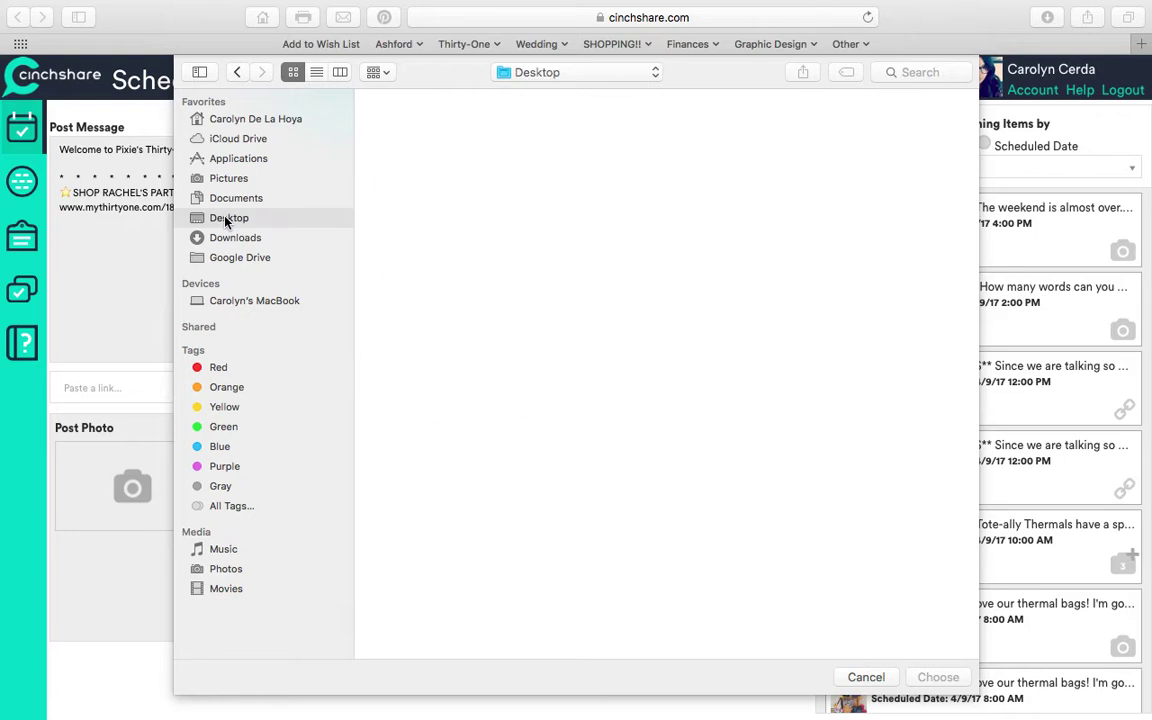
{"action": "left_click", "coordinate": [433, 257]}
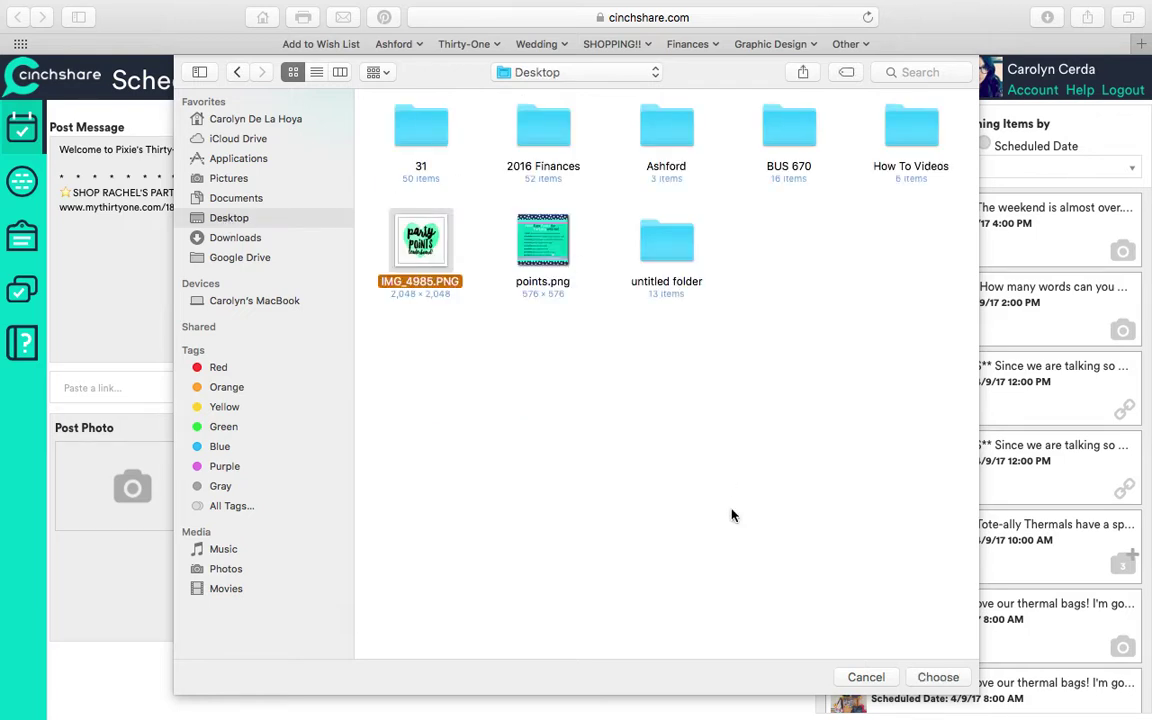
{"action": "left_click", "coordinate": [938, 677]}
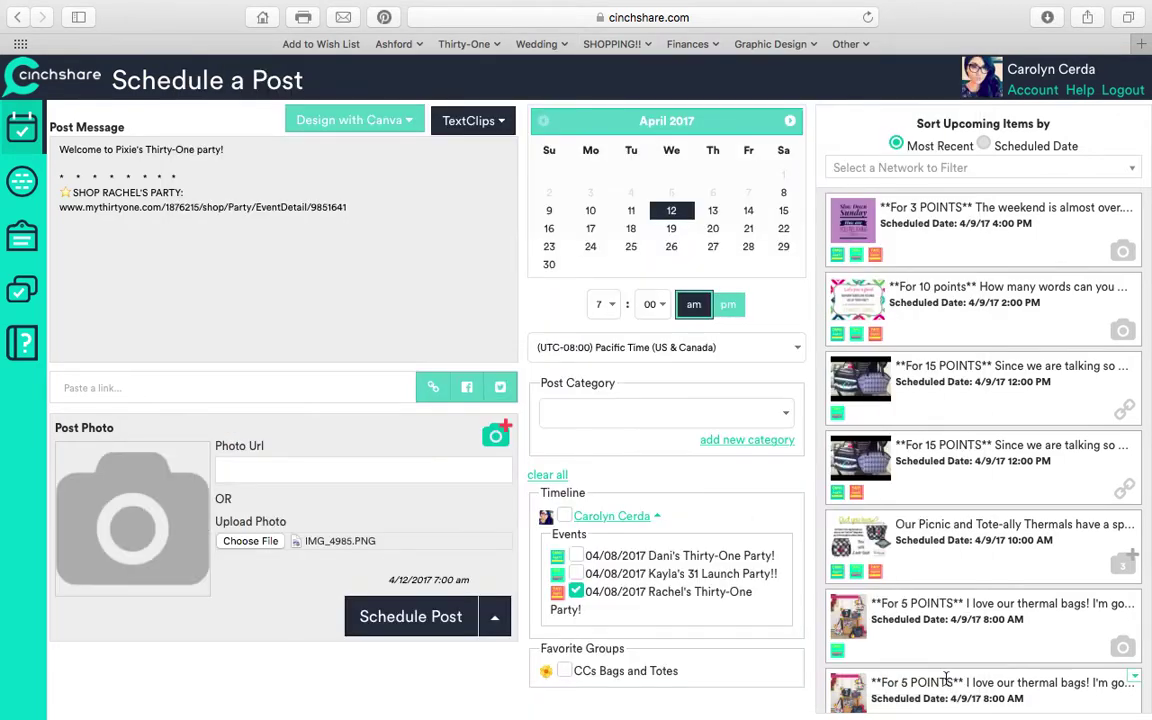
Add one more photo through the additional-photos option and update the post
{"action": "left_click", "coordinate": [496, 446]}
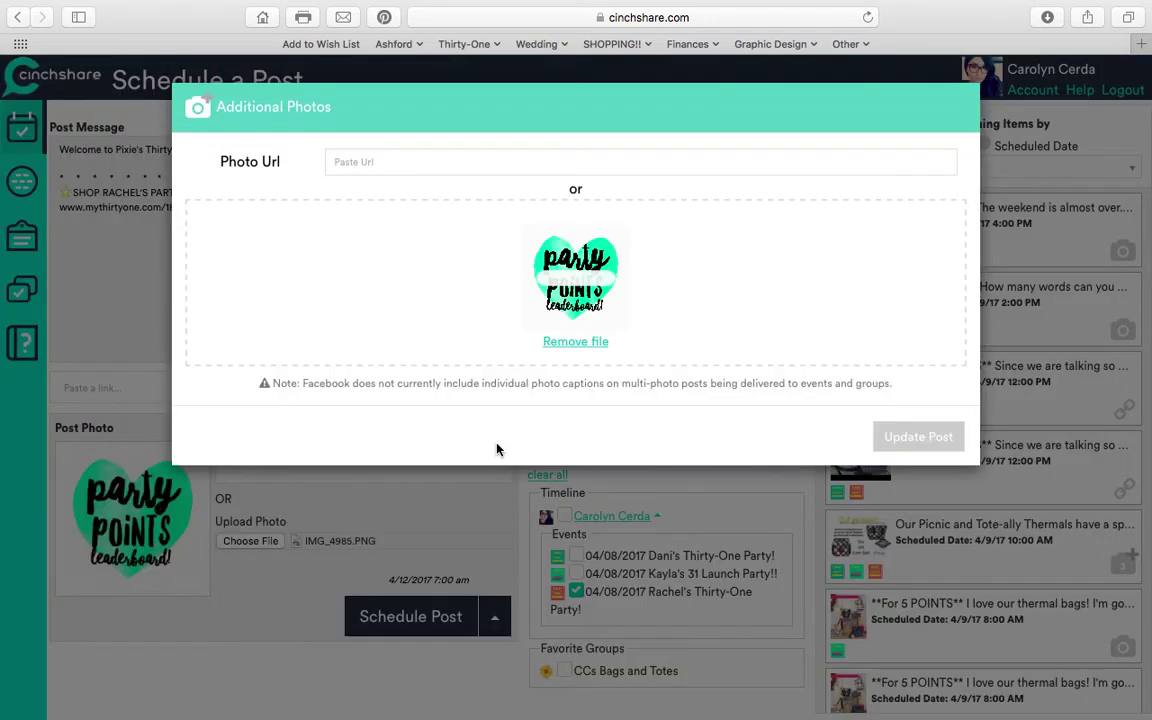
{"action": "mouse_move", "coordinate": [600, 310]}
{"action": "left_click", "coordinate": [393, 150]}
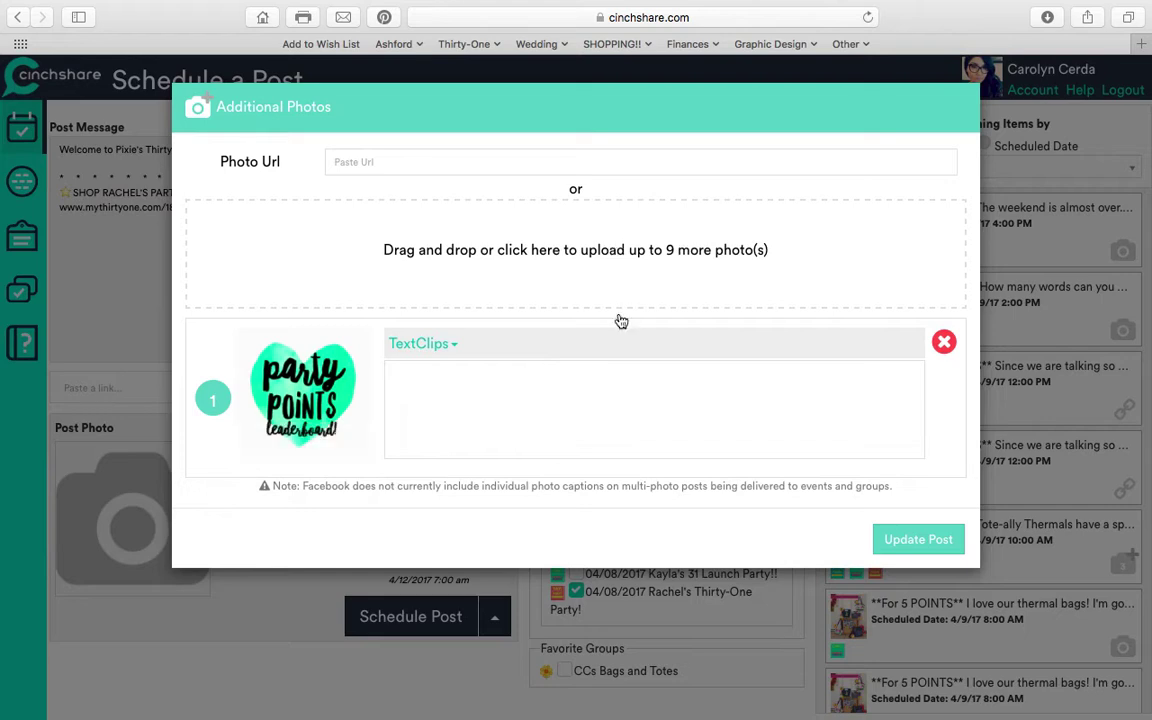
{"action": "left_click", "coordinate": [930, 541]}
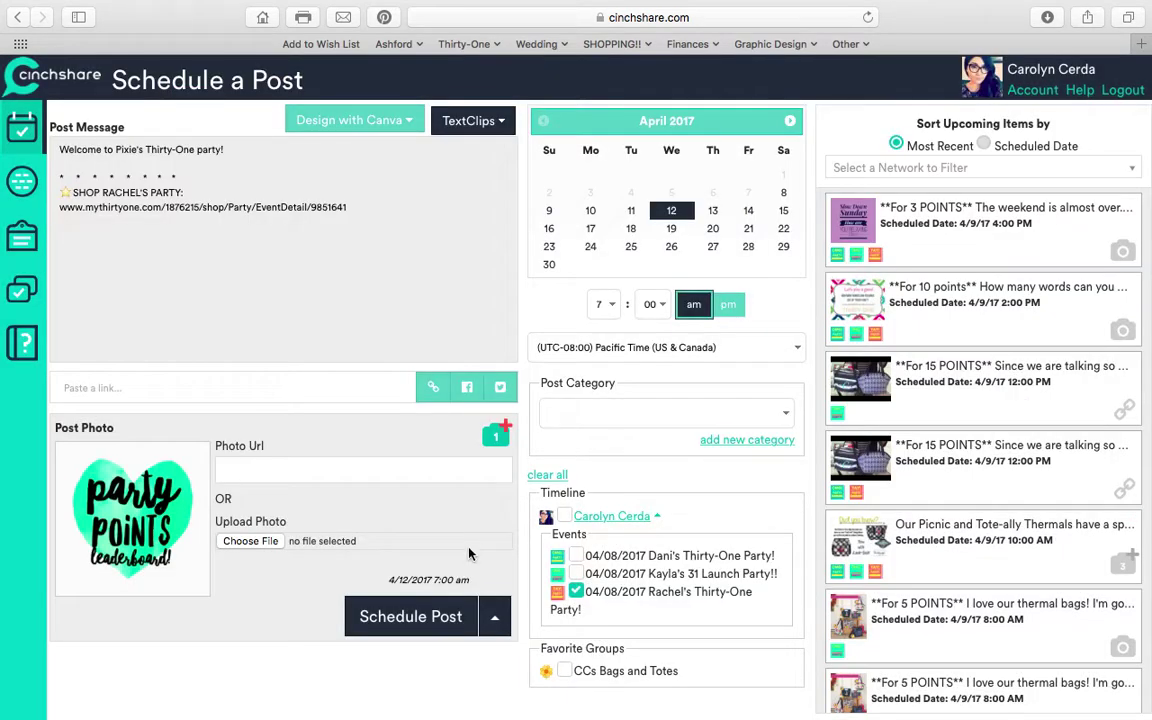
Schedule the welcome post for 4/12/17 at 7:00 AM
{"action": "left_click", "coordinate": [433, 616]}
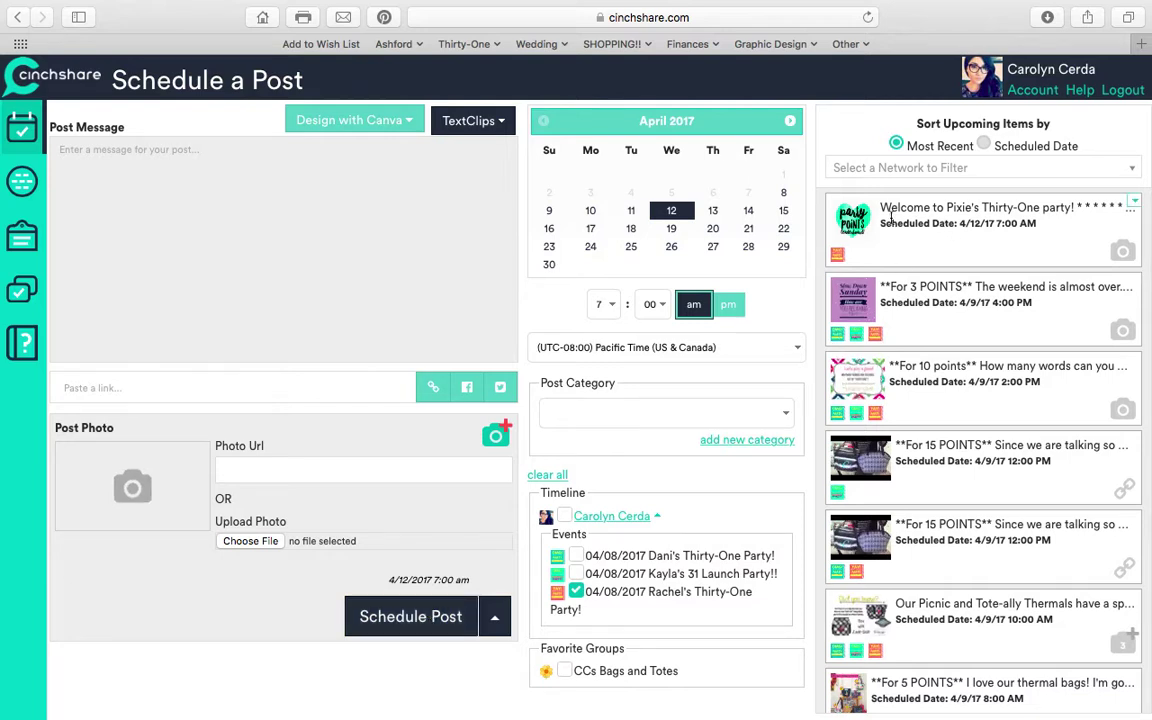
{"action": "scroll", "coordinate": [908, 394], "scroll_direction": "down", "scroll_amount": 1}
{"action": "scroll", "coordinate": [908, 394], "scroll_direction": "down", "scroll_amount": 2}
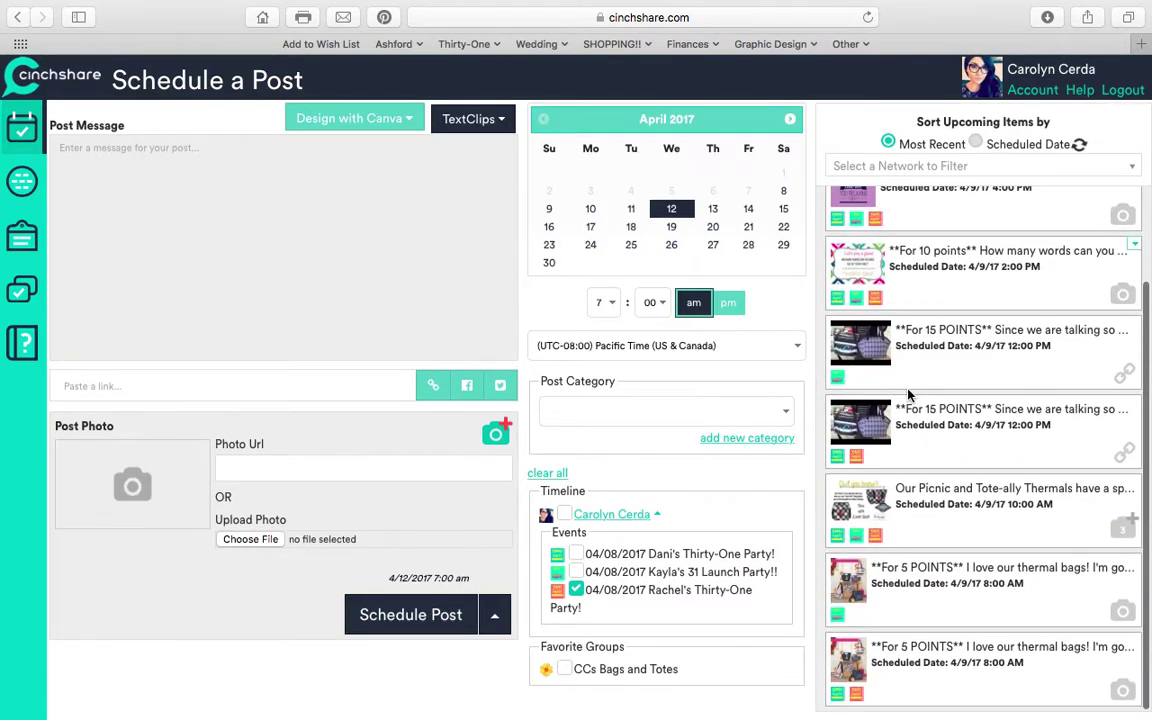
{"action": "scroll", "coordinate": [908, 394], "scroll_direction": "up", "scroll_amount": 3}
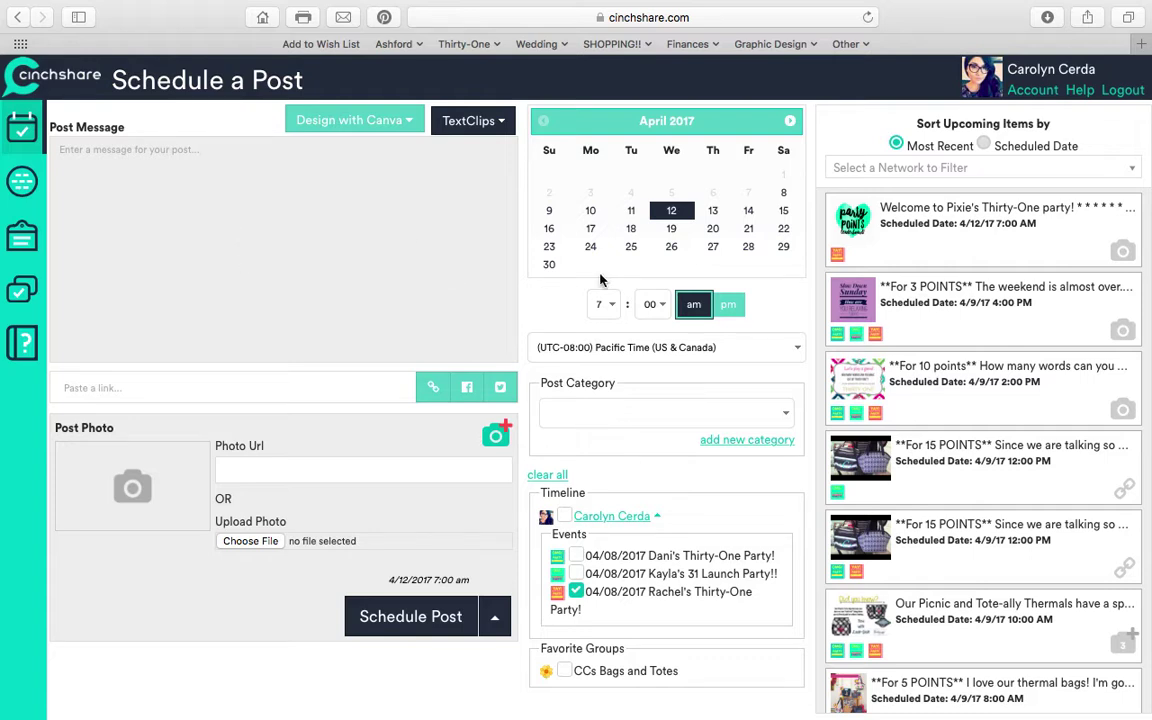
Delete the 4/12/17 welcome post from Upcoming Items and confirm with OK
{"action": "left_click", "coordinate": [1134, 204]}
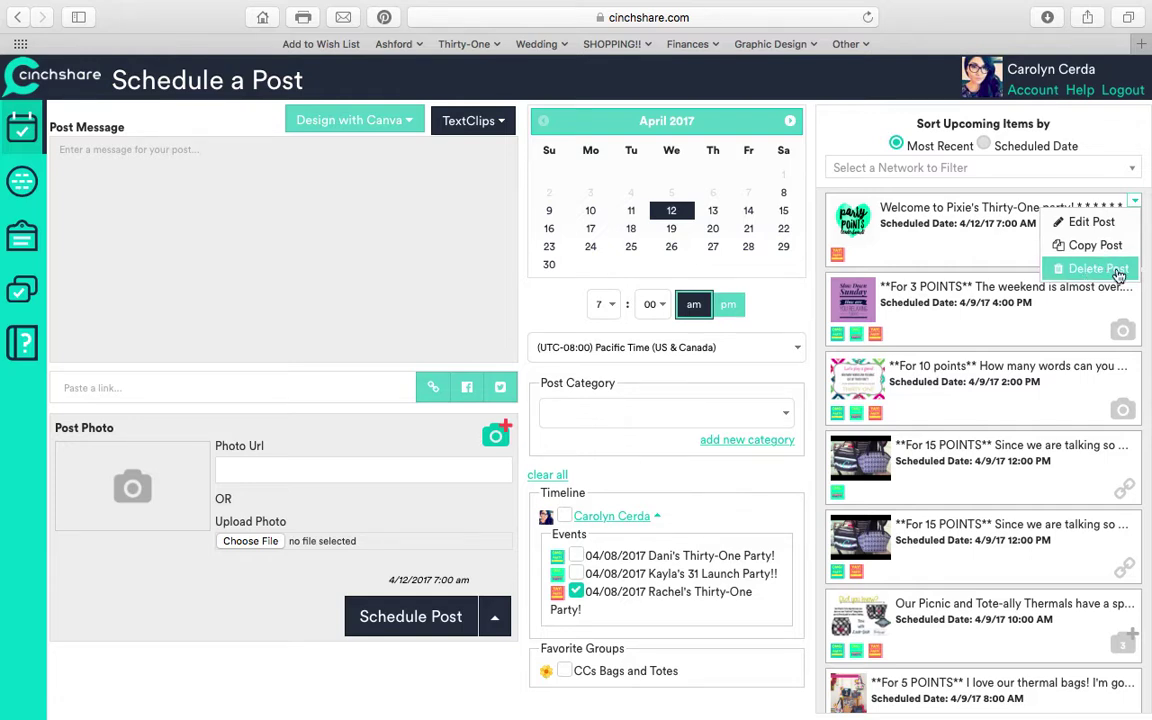
{"action": "left_click", "coordinate": [1083, 250]}
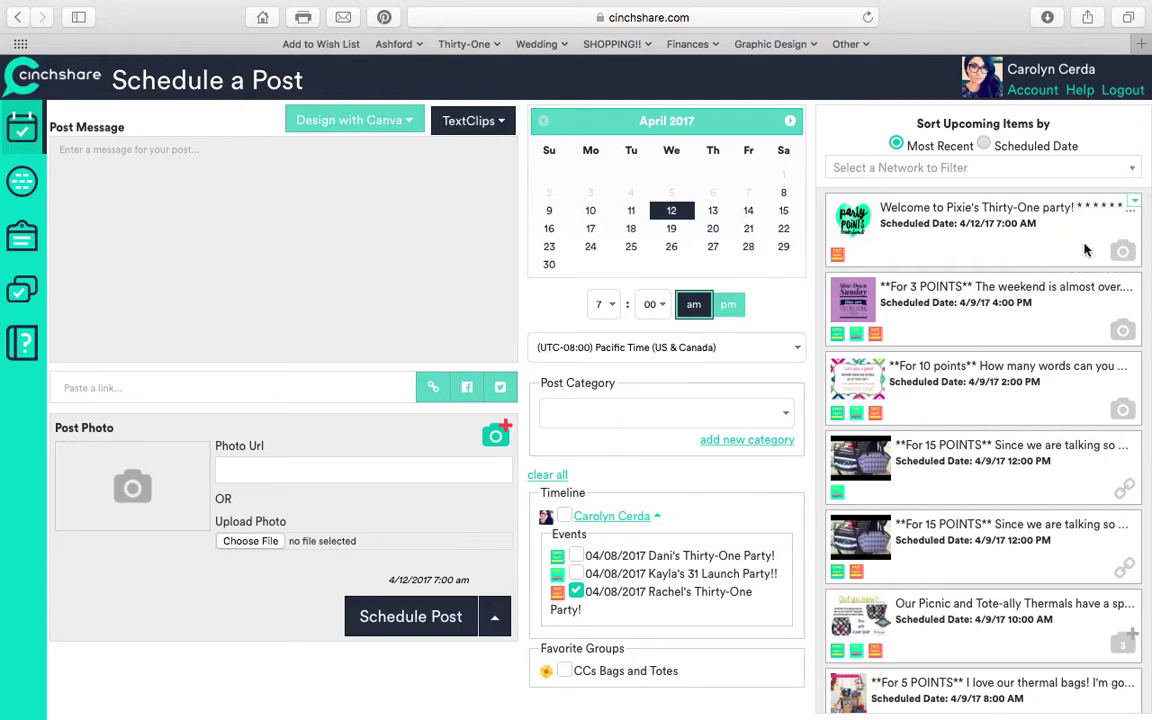
{"action": "left_click", "coordinate": [1136, 203]}
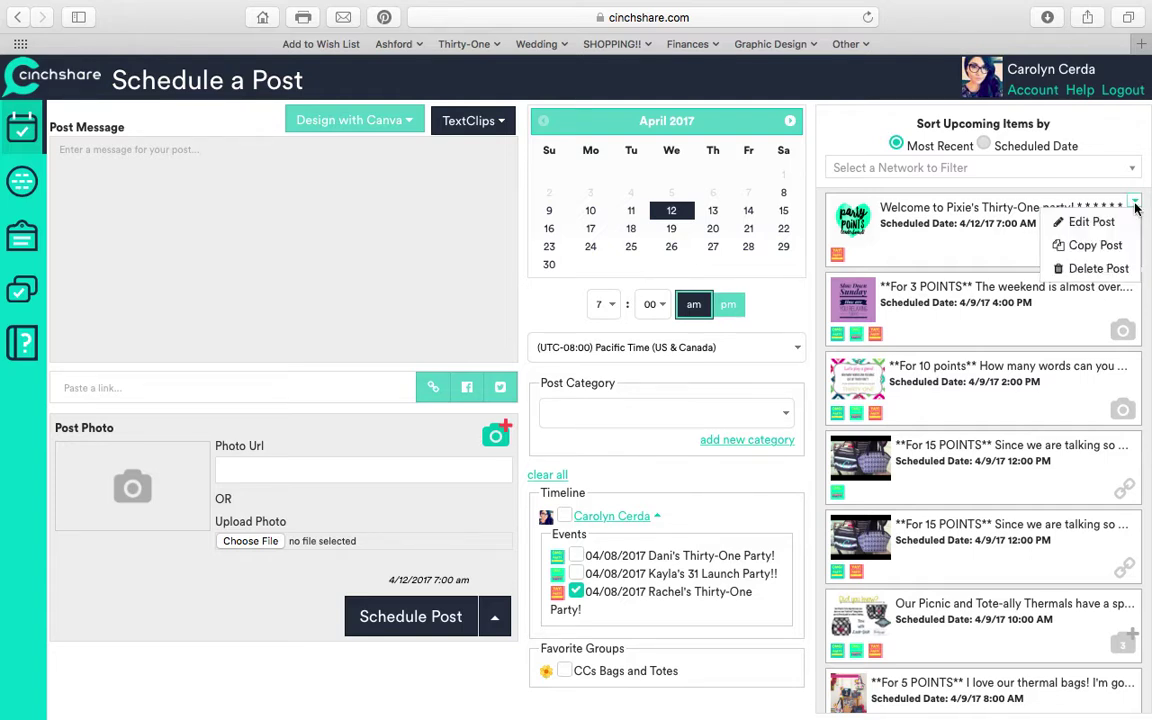
{"action": "left_click", "coordinate": [1097, 268]}
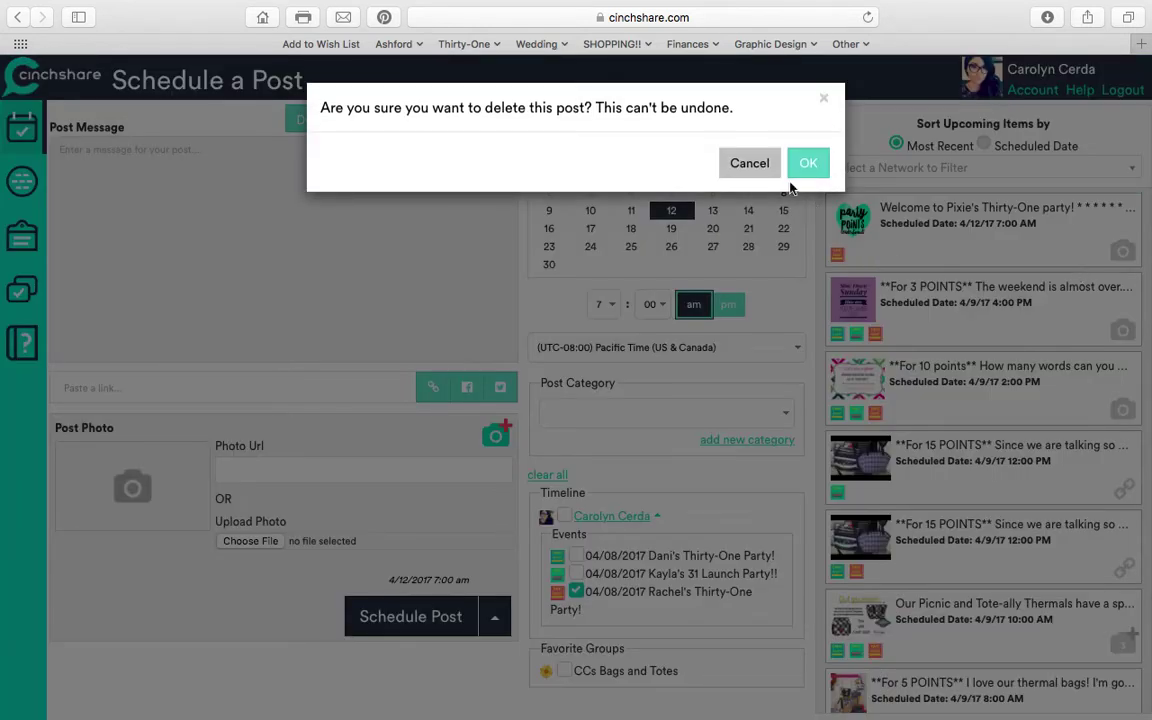
{"action": "left_click", "coordinate": [804, 172]}
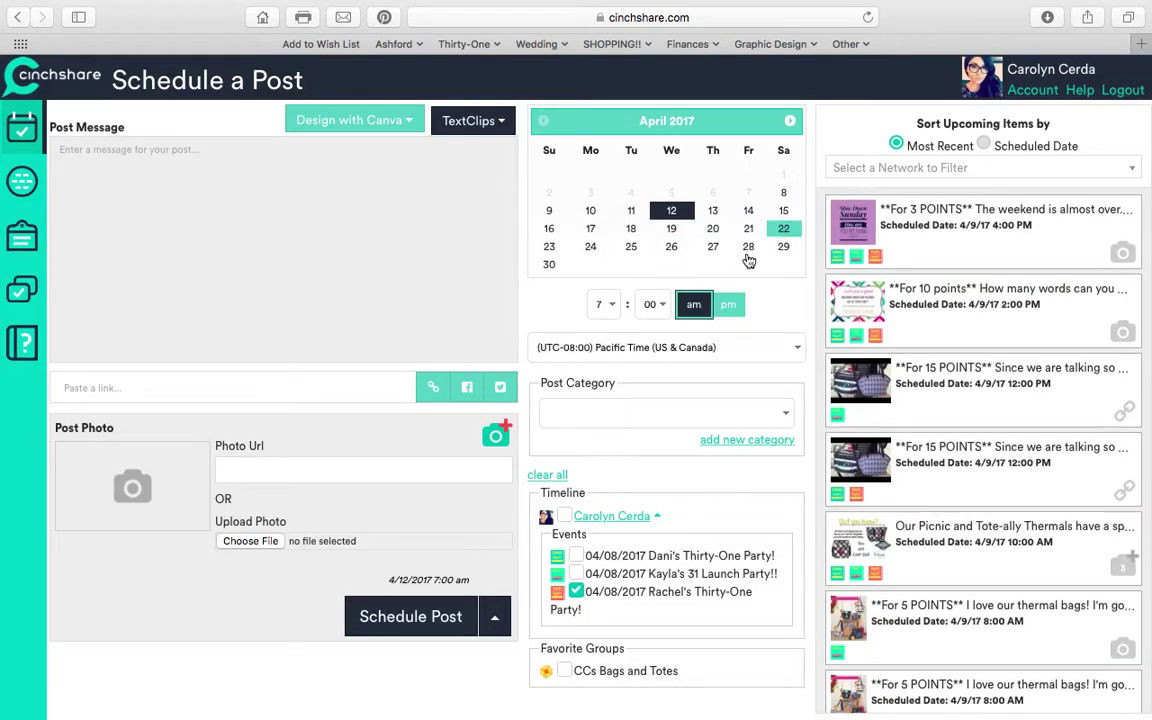
{"action": "left_click", "coordinate": [402, 130]}
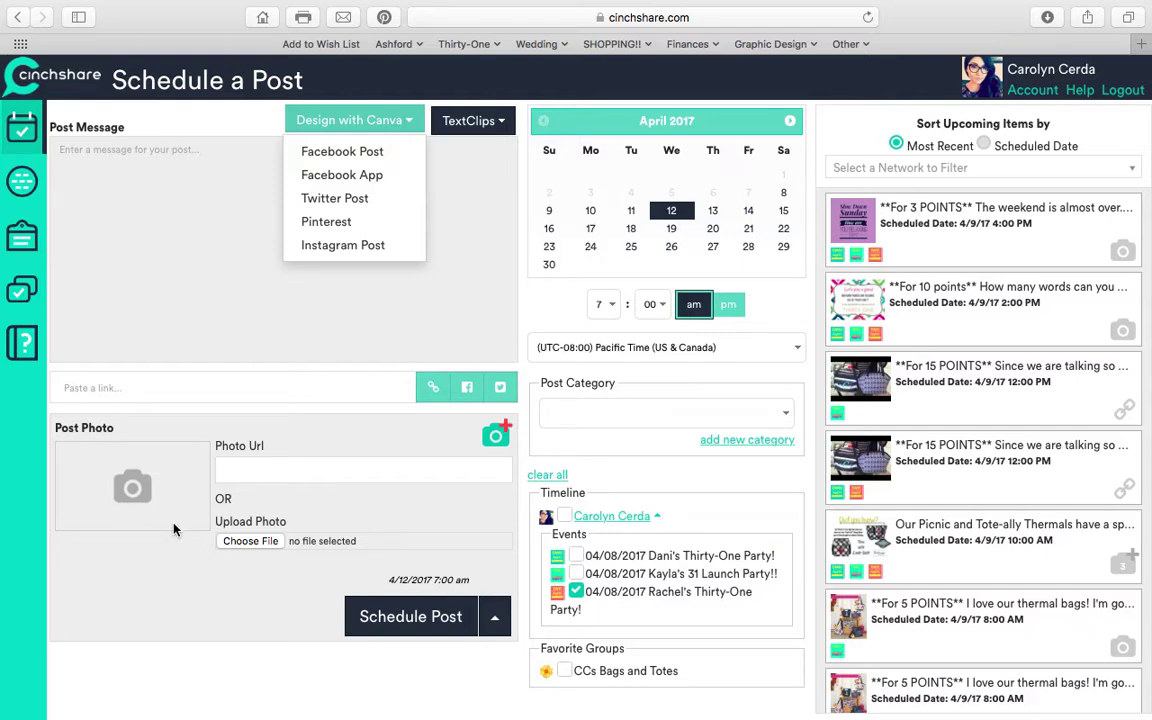
{"action": "left_click", "coordinate": [187, 295]}
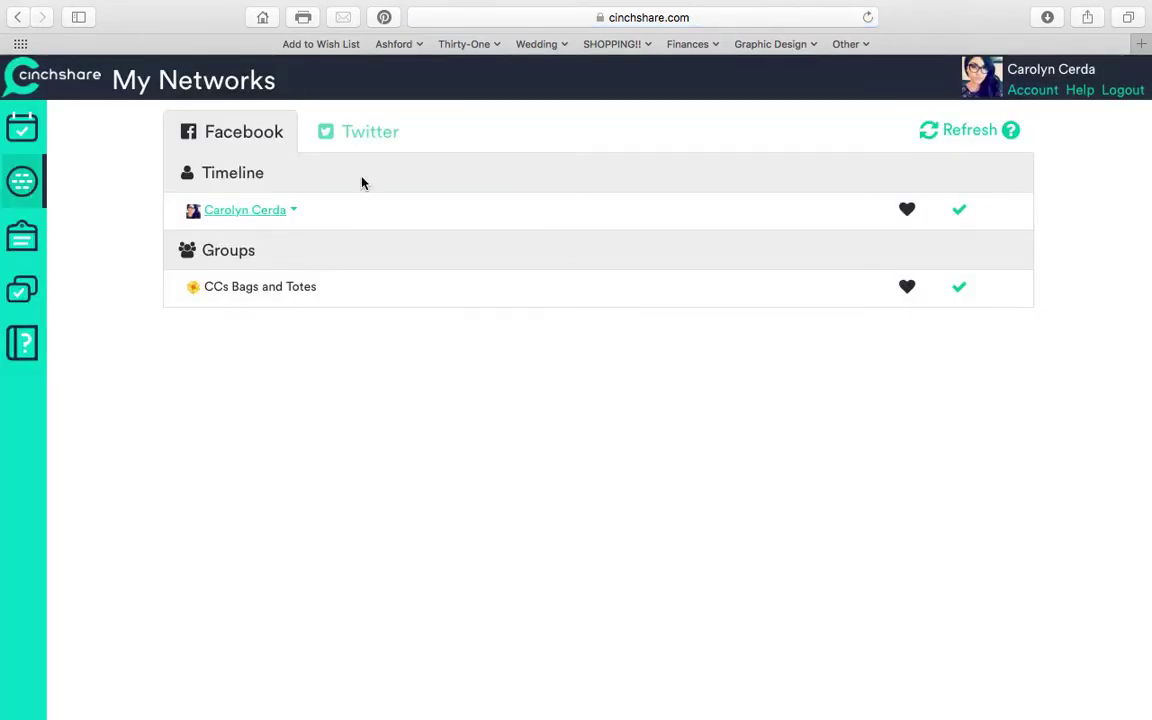
Favorite the 04/15/2017 party event in My Networks, then return to Schedule a Post and list events
{"action": "left_click", "coordinate": [292, 212]}
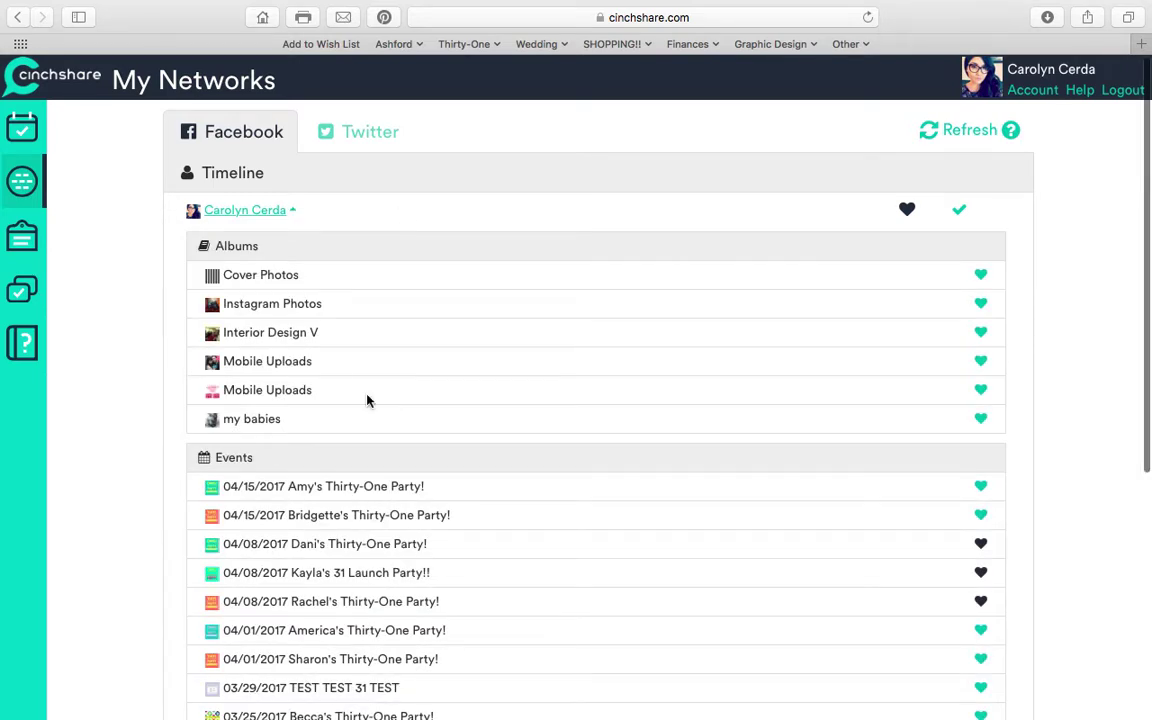
{"action": "scroll", "coordinate": [367, 400], "scroll_direction": "down", "scroll_amount": 4}
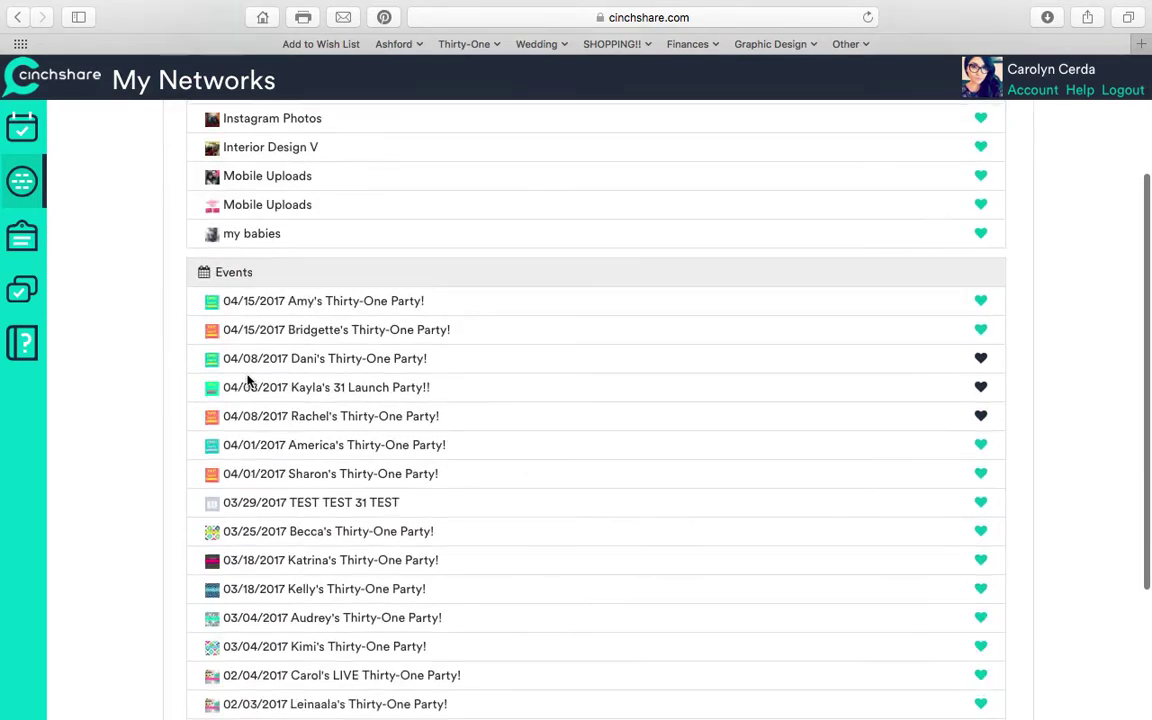
{"action": "scroll", "coordinate": [249, 380], "scroll_direction": "down", "scroll_amount": 5}
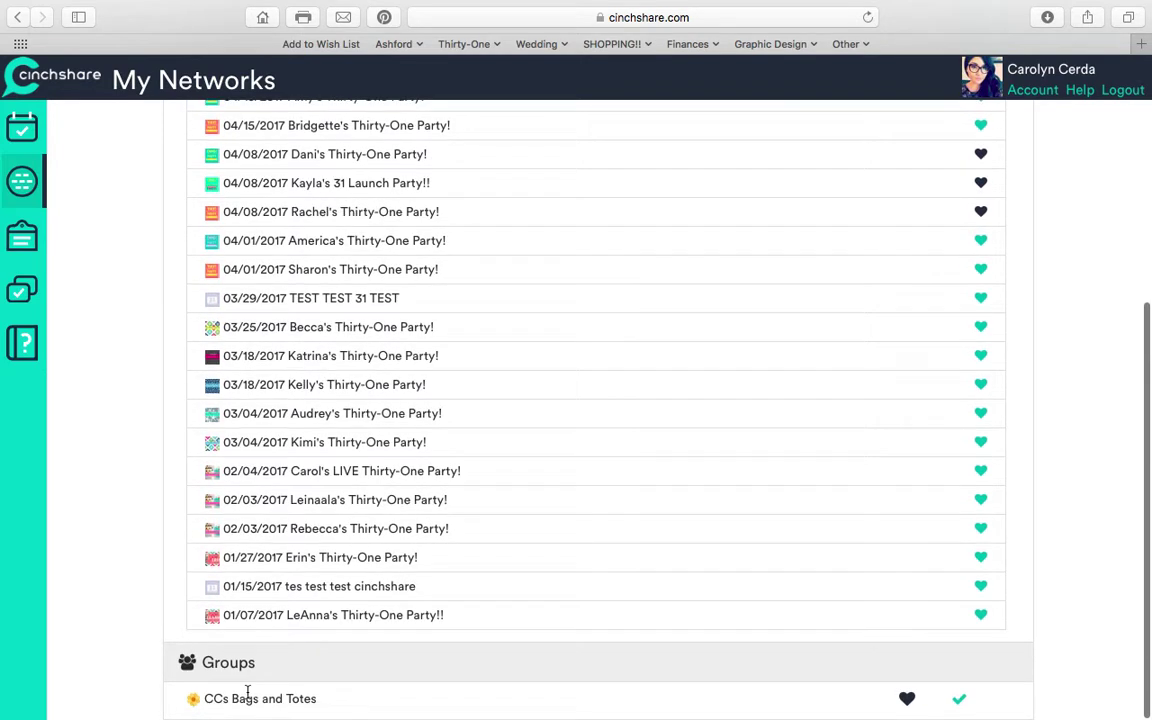
{"action": "scroll", "coordinate": [316, 442], "scroll_direction": "up", "scroll_amount": 4}
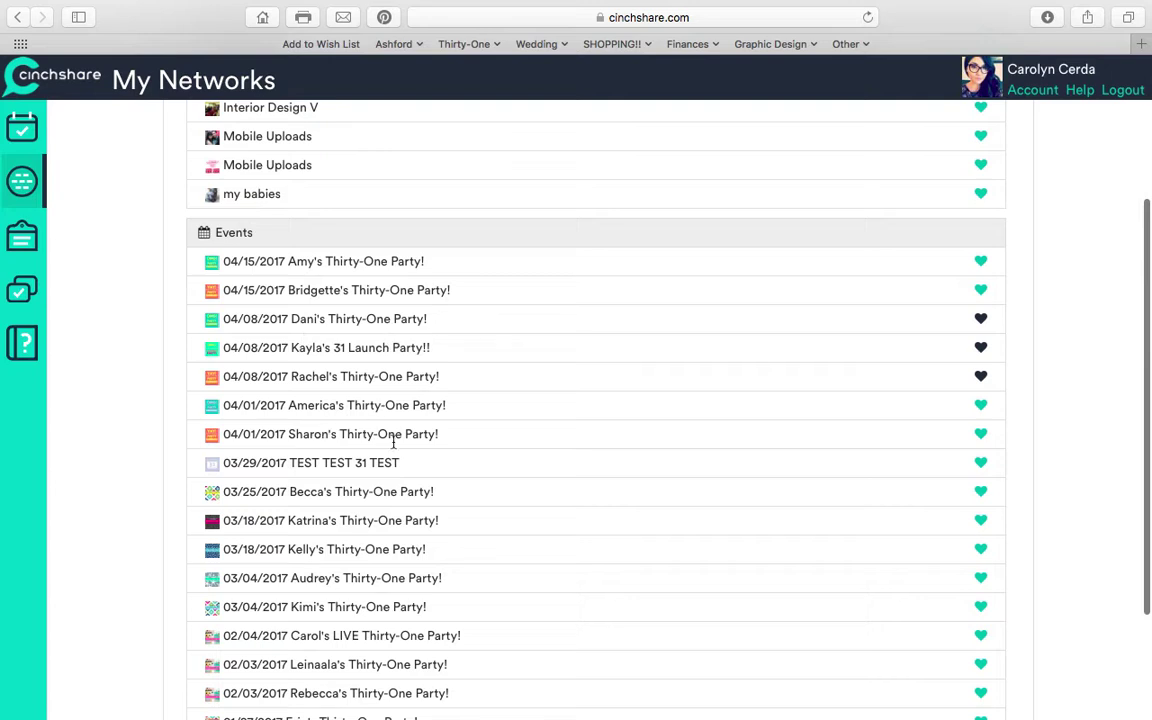
{"action": "scroll", "coordinate": [331, 425], "scroll_direction": "down", "scroll_amount": 1}
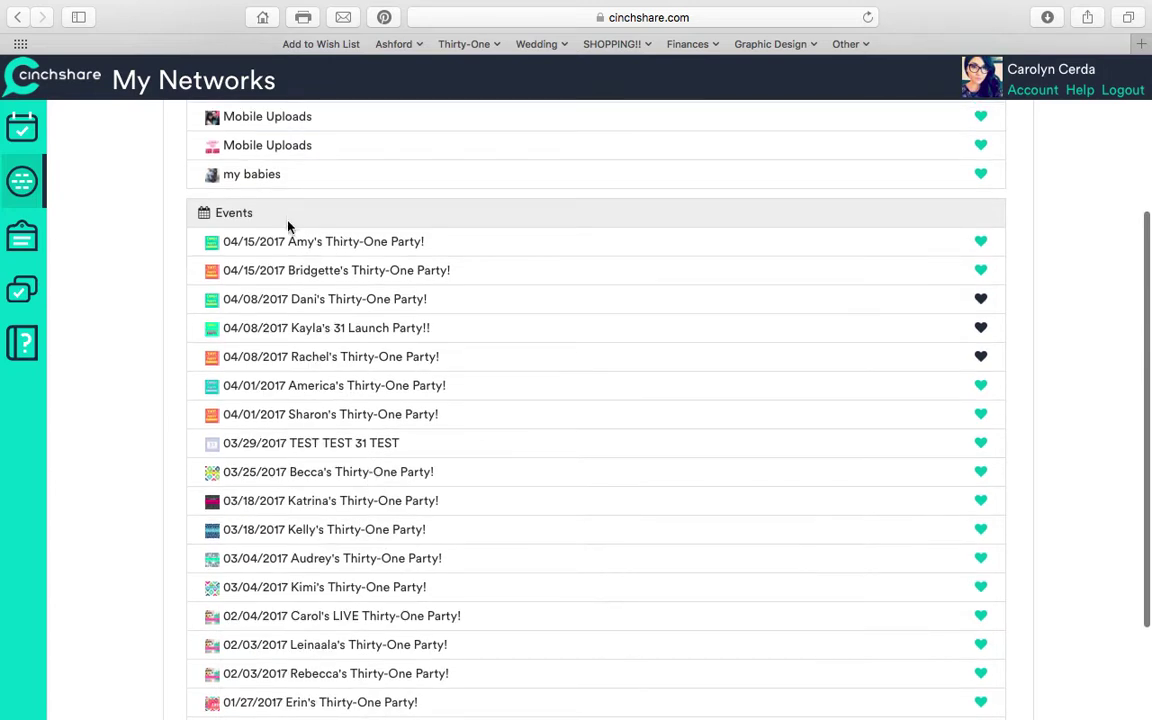
{"action": "left_click", "coordinate": [984, 245]}
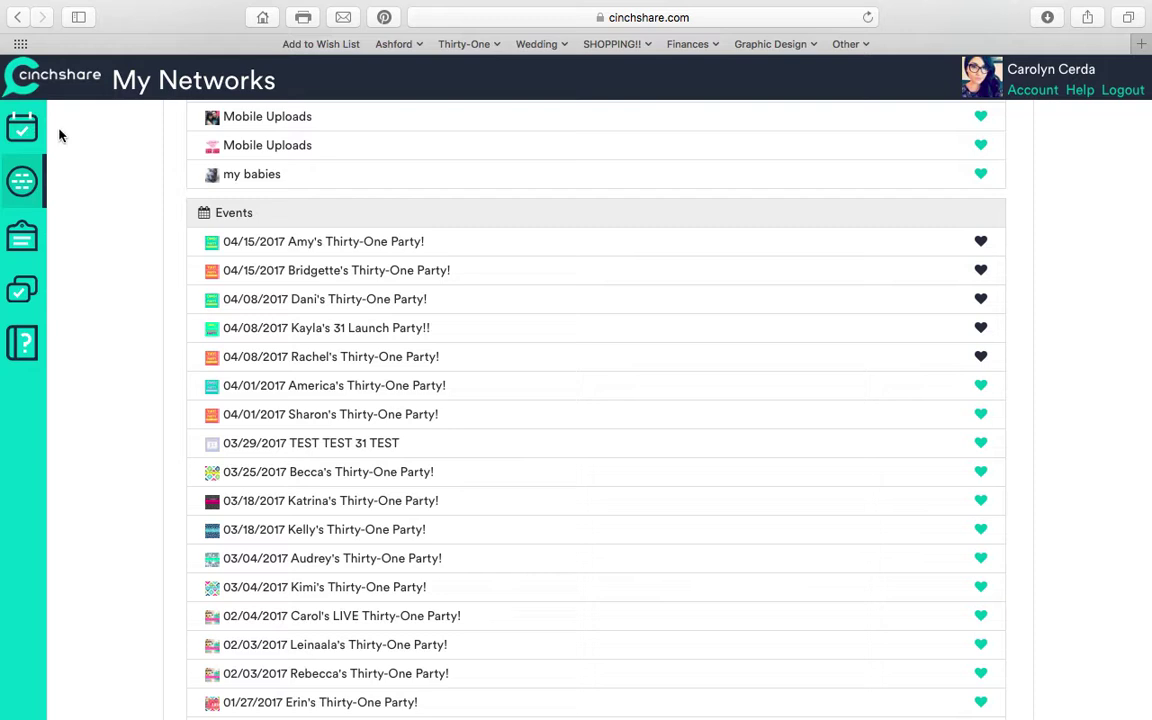
{"action": "left_click", "coordinate": [24, 130]}
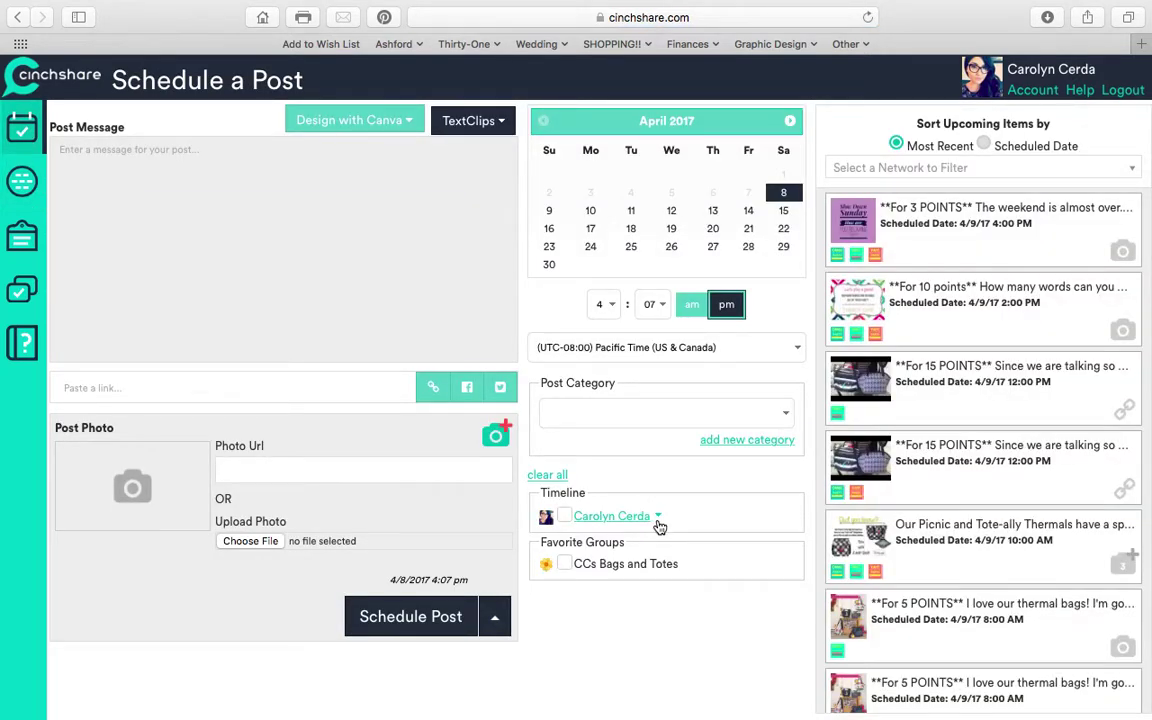
{"action": "left_click", "coordinate": [657, 517]}
Untick both 04/15/2017 party events as targets and leave the unsaved post for My Networks
{"action": "scroll", "coordinate": [658, 527], "scroll_direction": "down", "scroll_amount": 1}
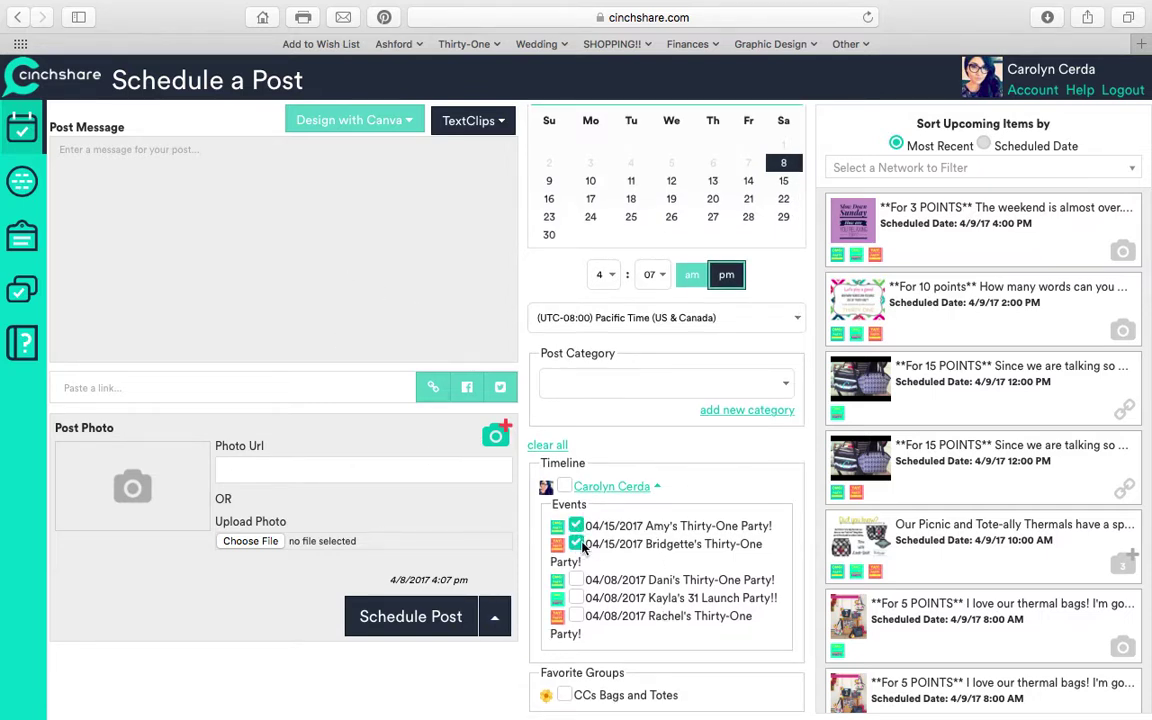
{"action": "left_click", "coordinate": [576, 544]}
{"action": "left_click", "coordinate": [576, 526]}
{"action": "left_click", "coordinate": [18, 185]}
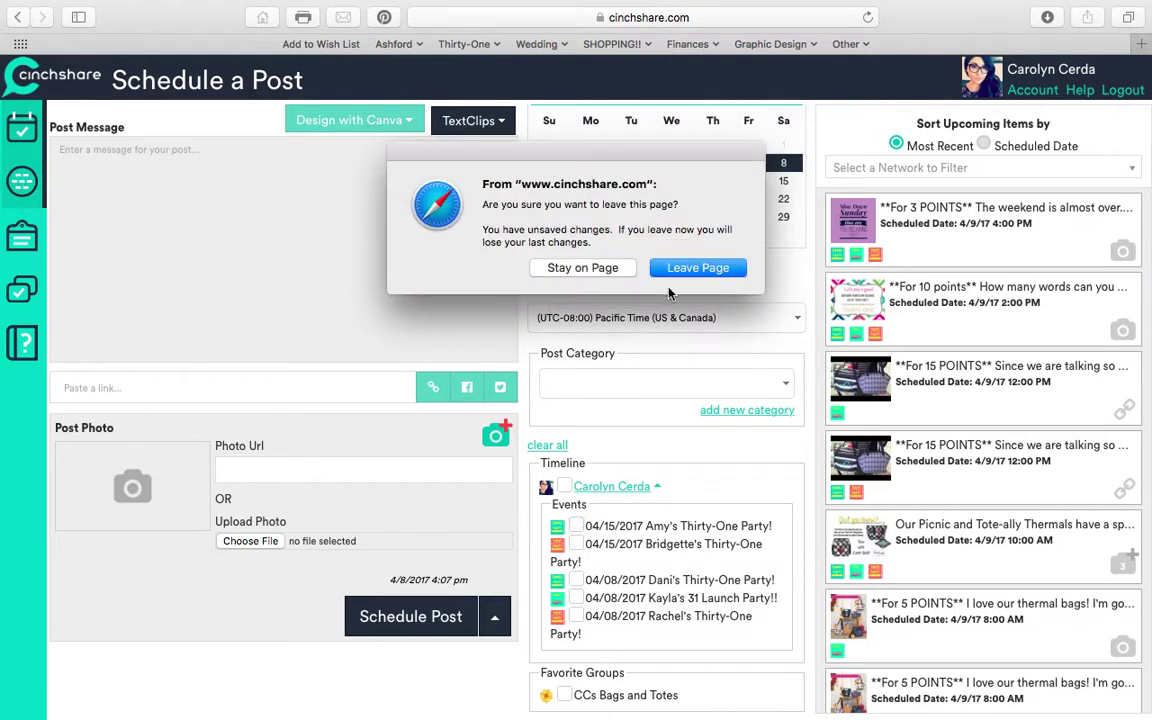
{"action": "left_click", "coordinate": [694, 270]}
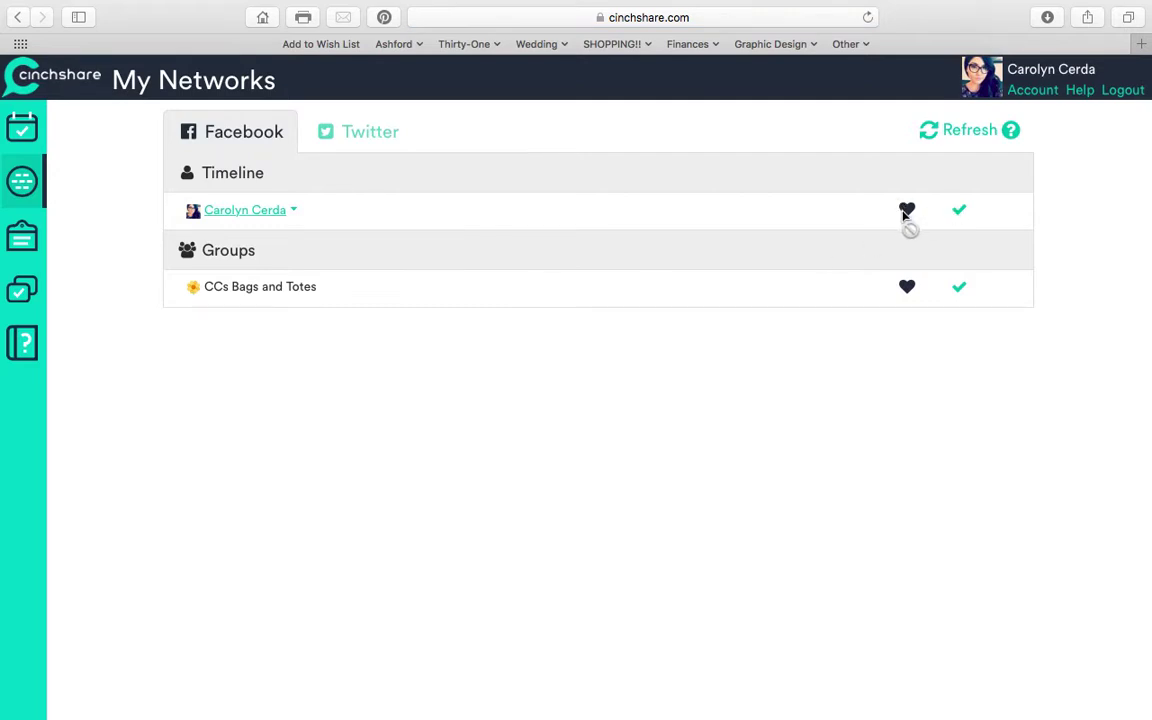
Unfavorite the 04/15/2017 party event from the expanded Facebook timeline
{"action": "left_click", "coordinate": [293, 211]}
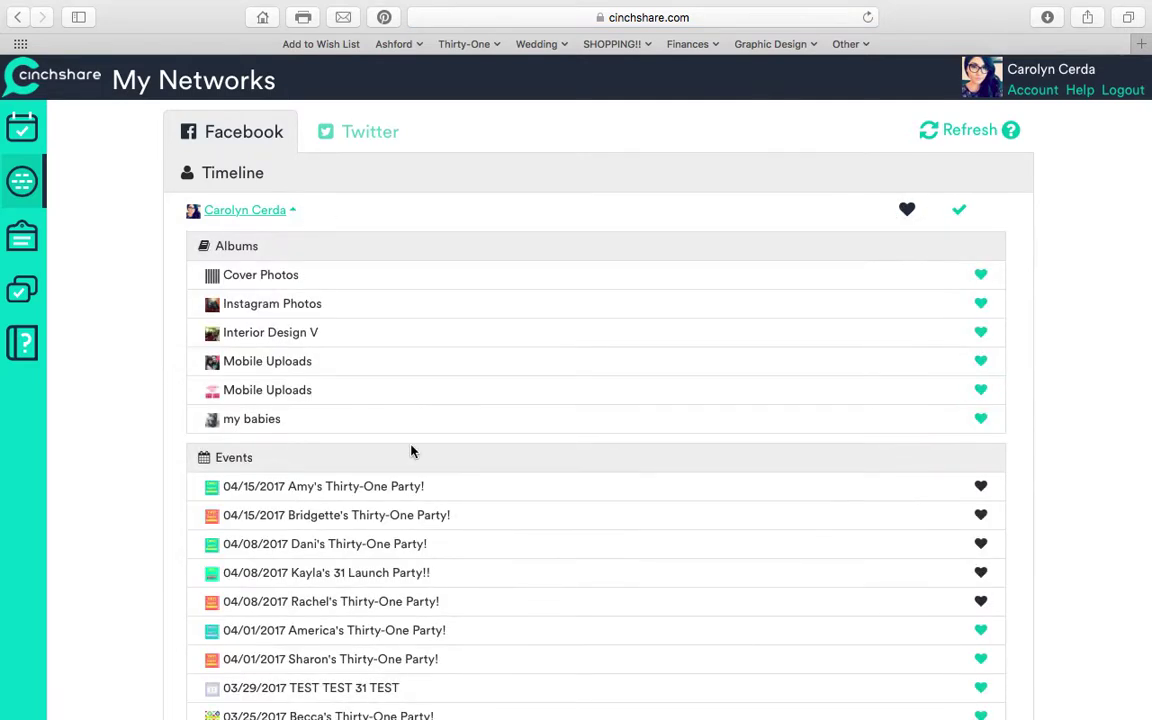
{"action": "scroll", "coordinate": [400, 455], "scroll_direction": "down", "scroll_amount": 2}
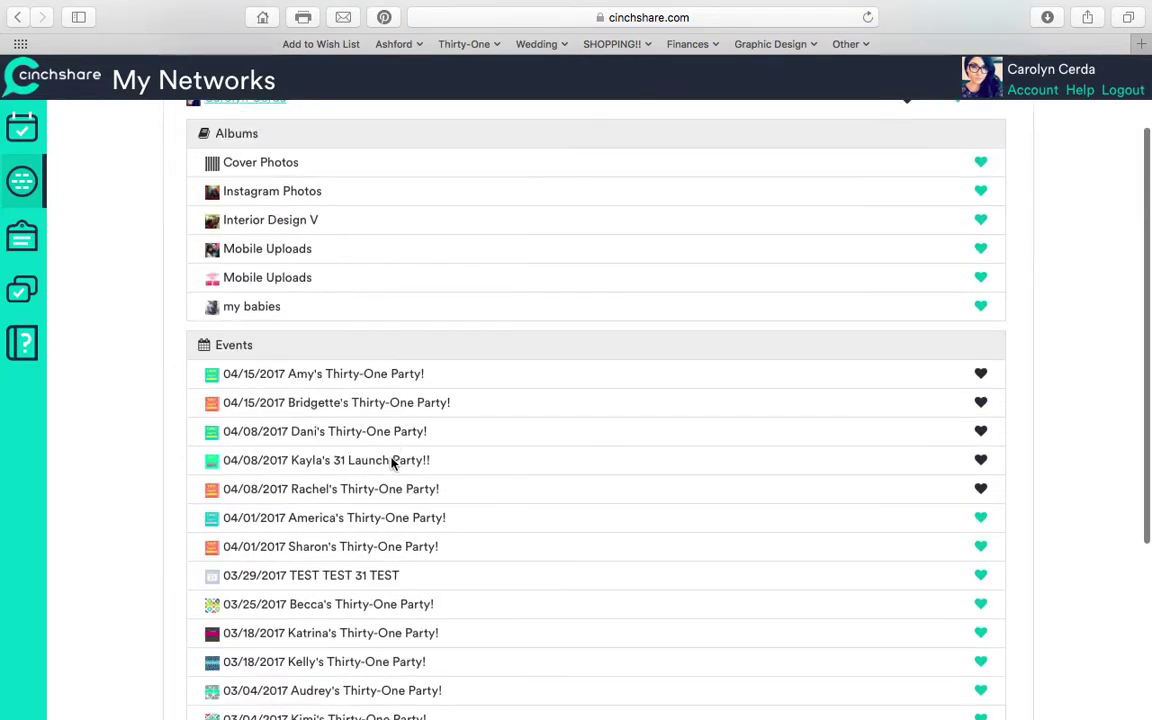
{"action": "left_click", "coordinate": [981, 375]}
{"action": "scroll", "coordinate": [645, 301], "scroll_direction": "up", "scroll_amount": 2}
Back on Schedule a Post, collapse the events list and open My TextClips
{"action": "left_click", "coordinate": [22, 125]}
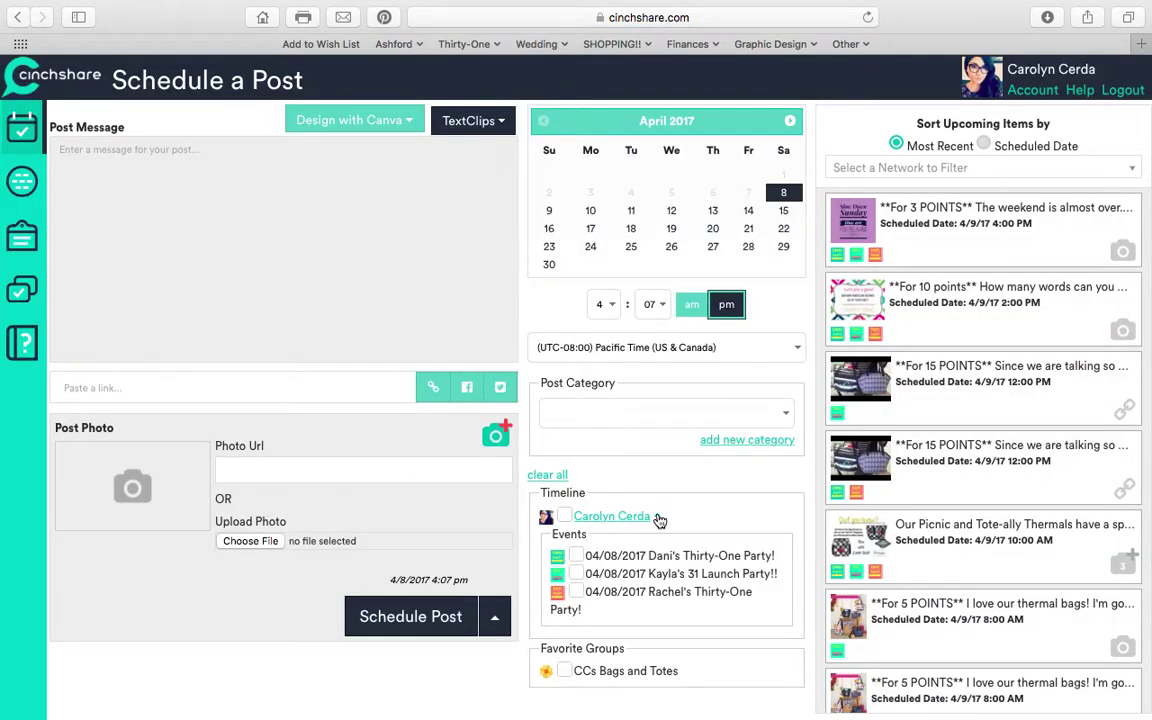
{"action": "left_click", "coordinate": [657, 516]}
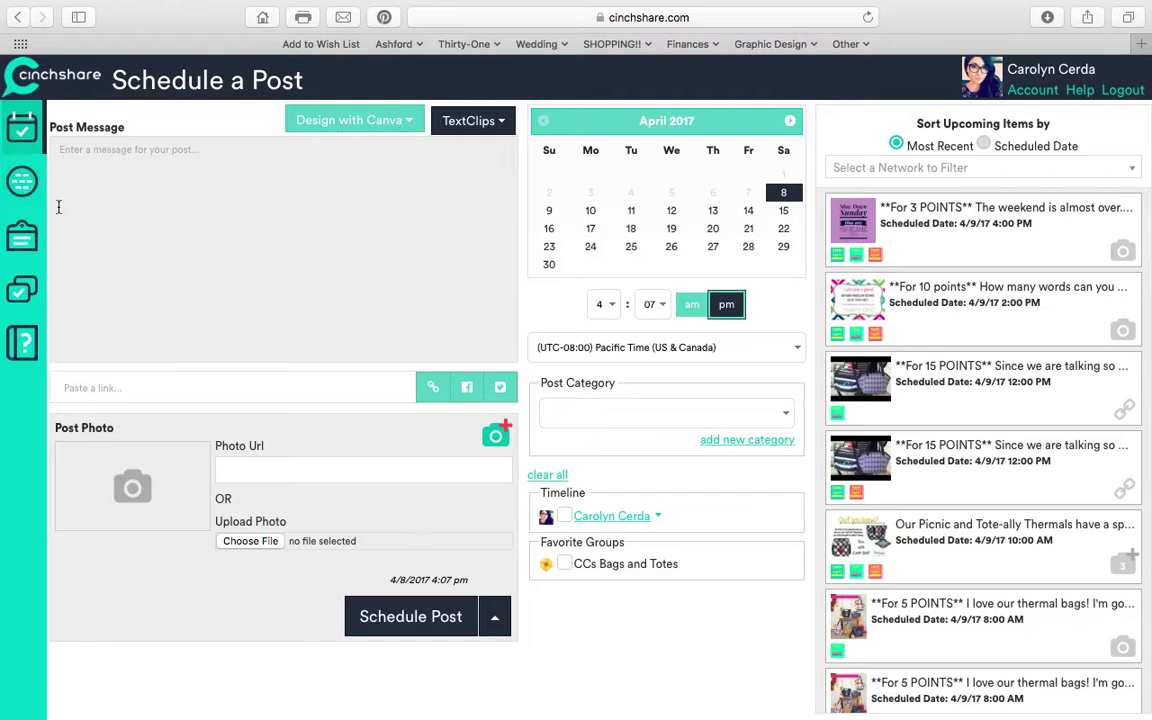
{"action": "left_click", "coordinate": [29, 234]}
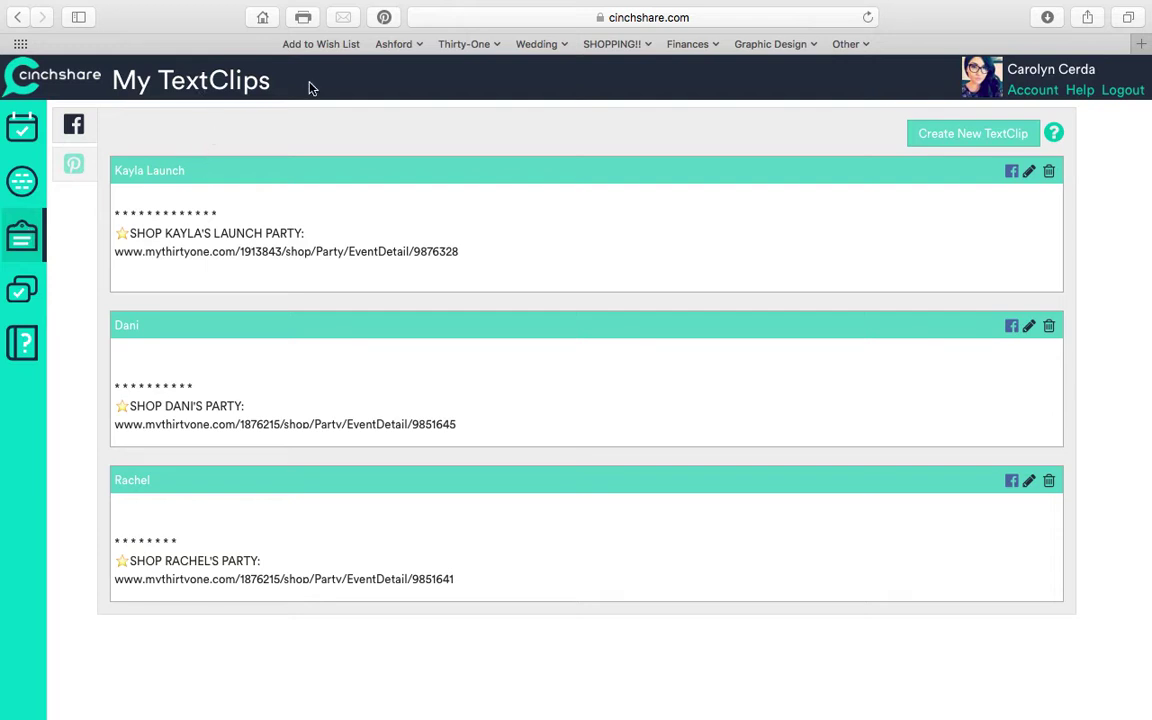
Return to Schedule a Post and insert the third party's shop-link TextClip into the message
{"action": "left_click", "coordinate": [37, 134]}
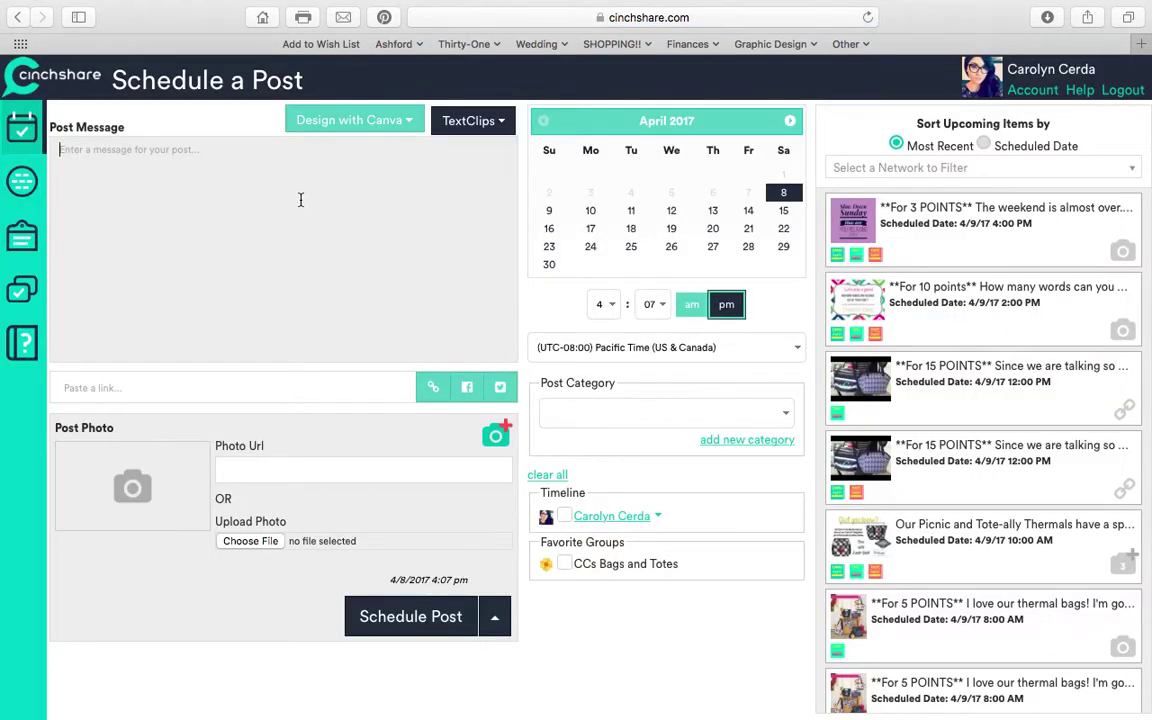
{"action": "left_click", "coordinate": [470, 121]}
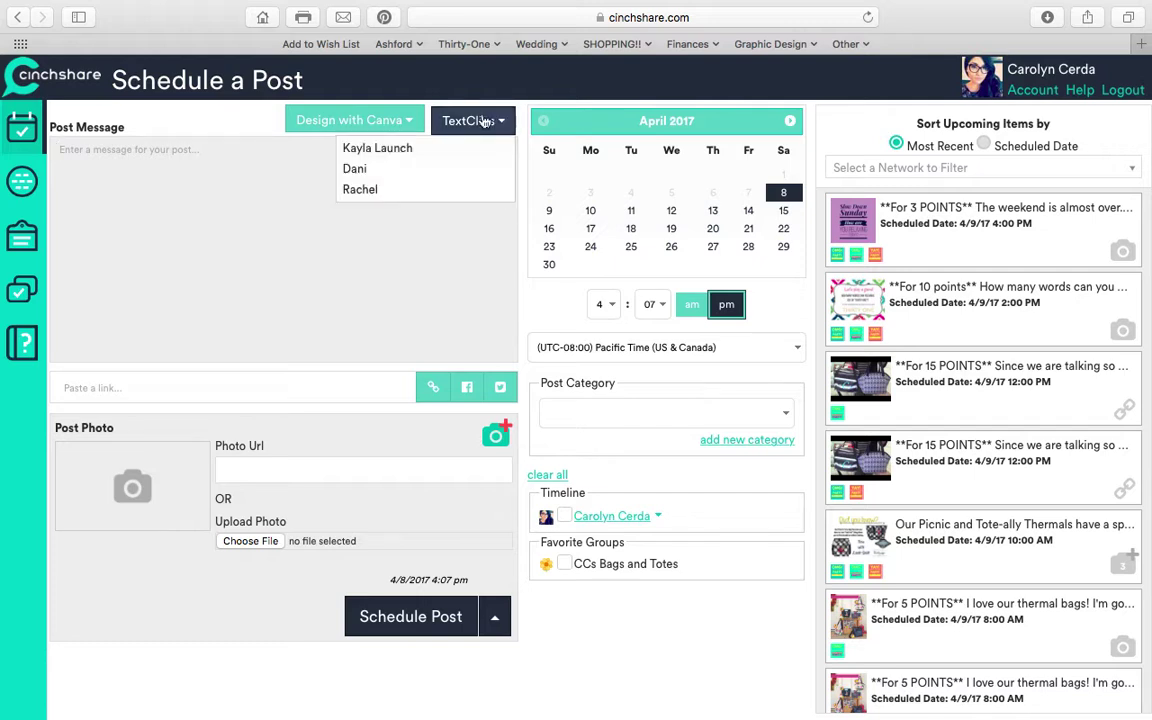
{"action": "left_click", "coordinate": [366, 189]}
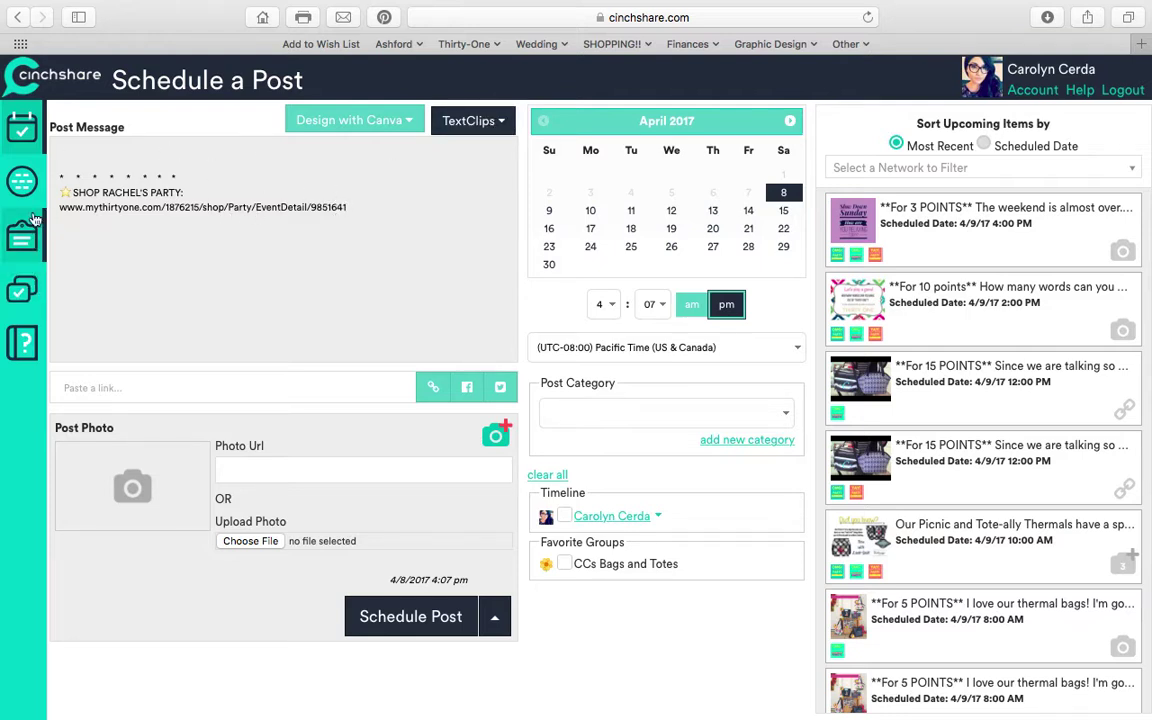
On My TextClips, start a new TextClip and cancel it, then open Manage Posts
{"action": "left_click", "coordinate": [10, 234]}
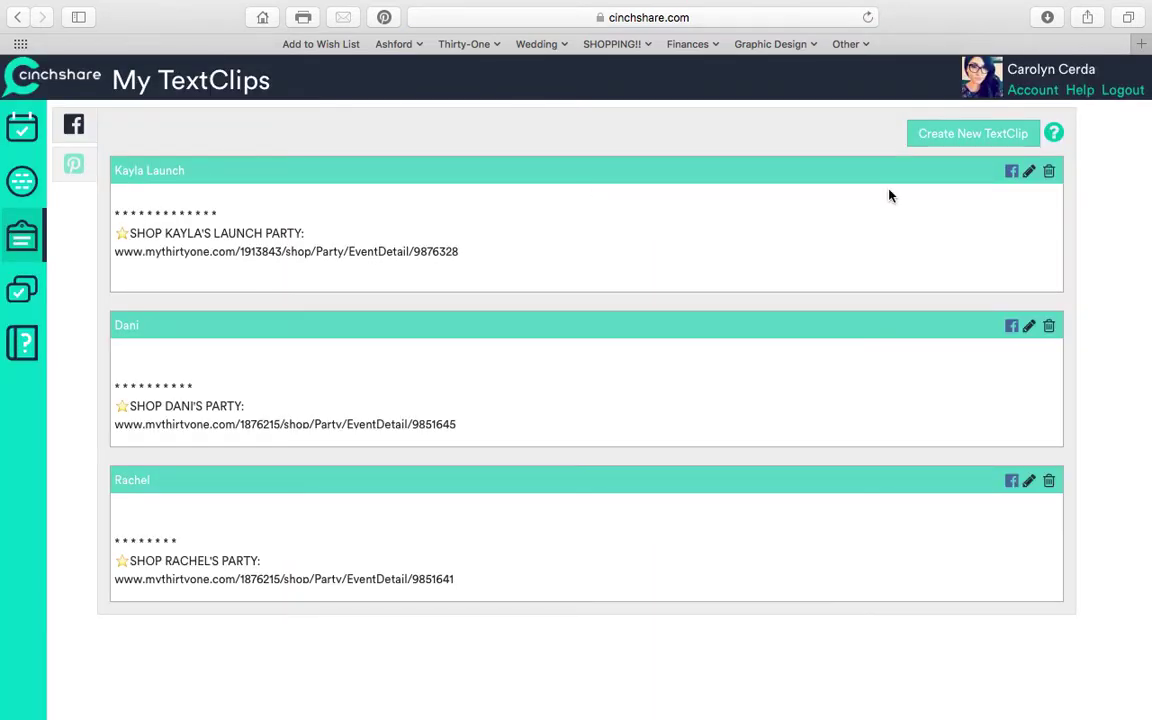
{"action": "left_click", "coordinate": [950, 140]}
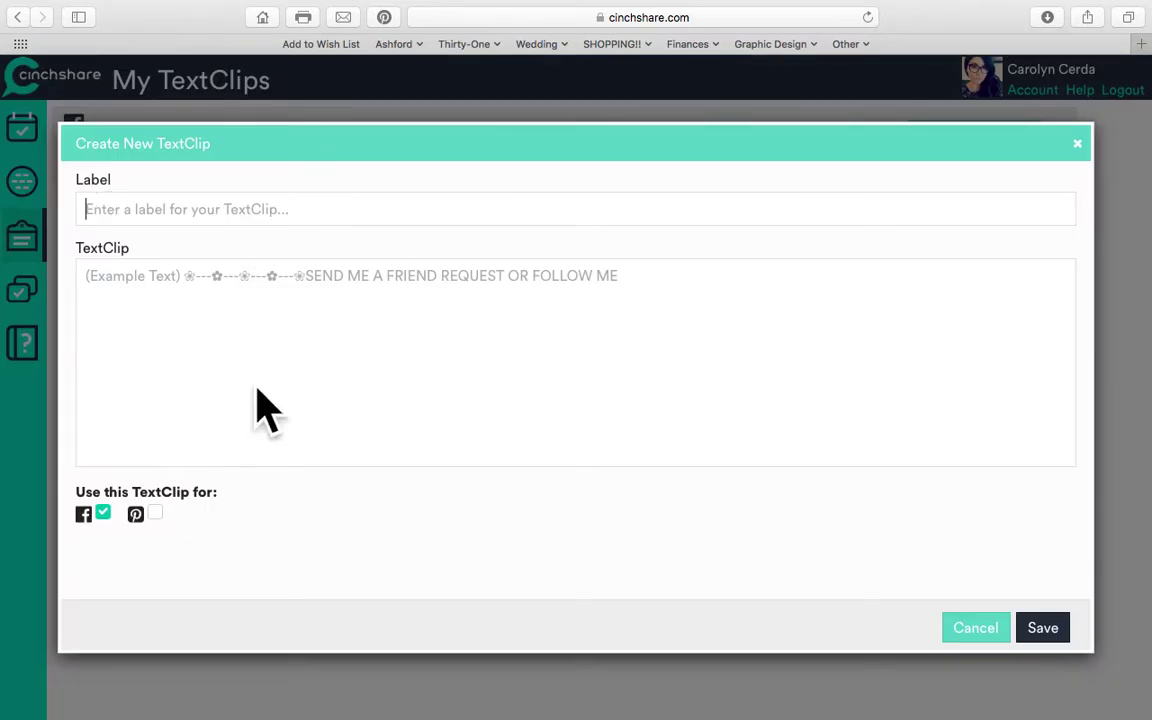
{"action": "left_click", "coordinate": [962, 627]}
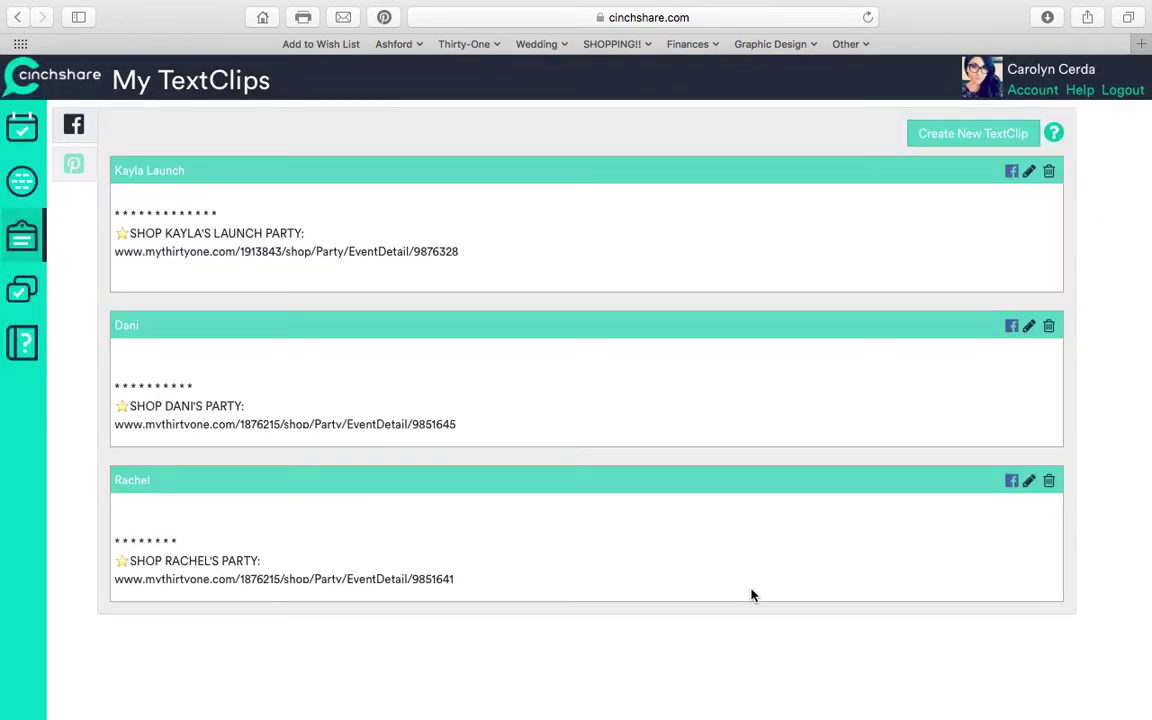
{"action": "left_click", "coordinate": [29, 294]}
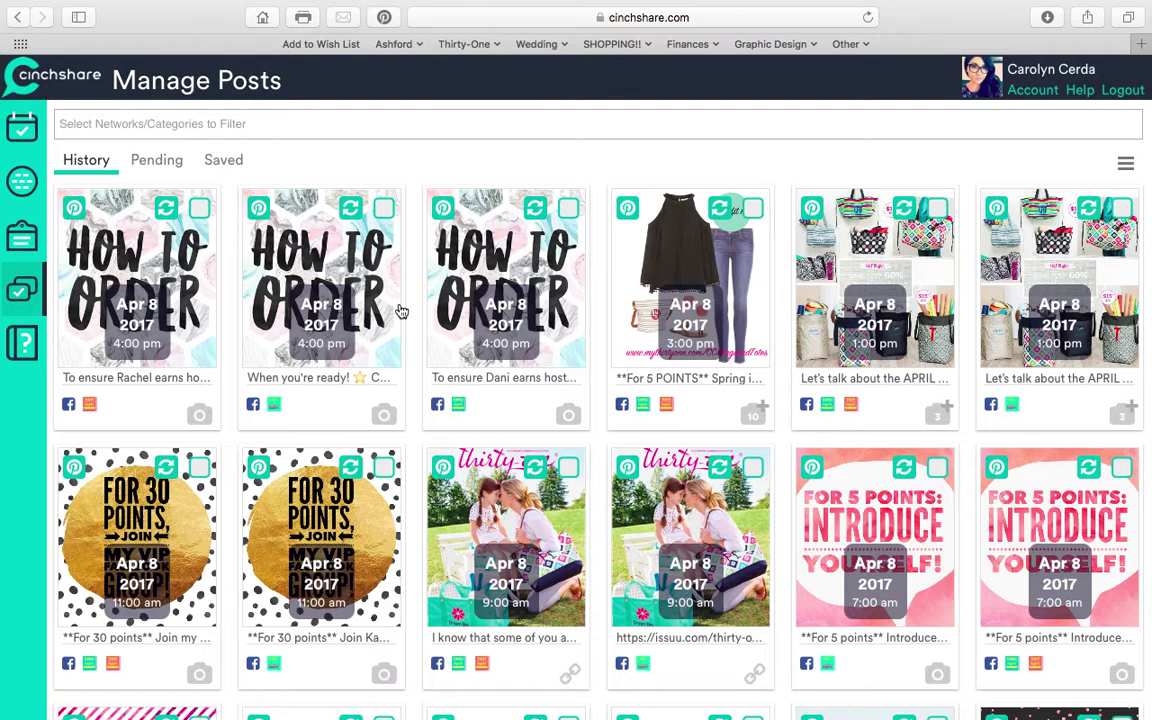
Scroll the History list back to the April 1, 2017 Thirty-One welcome posts
{"action": "scroll", "coordinate": [402, 317], "scroll_direction": "down", "scroll_amount": 1}
{"action": "scroll", "coordinate": [402, 317], "scroll_direction": "down", "scroll_amount": 1}
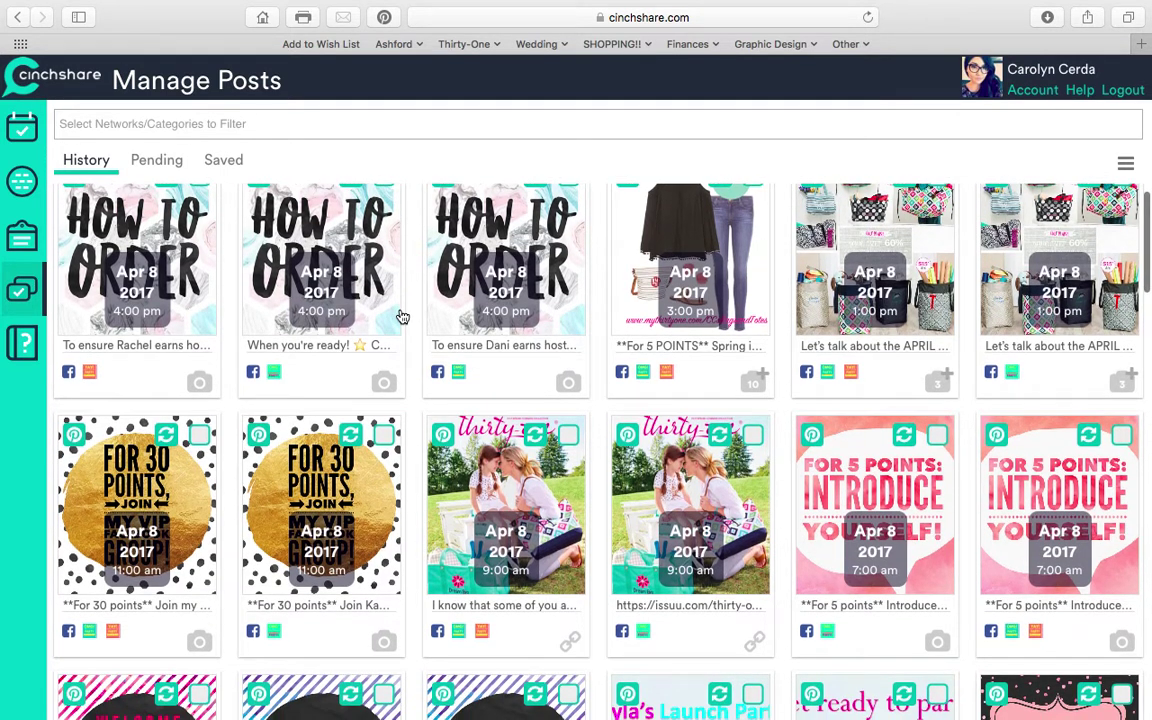
{"action": "scroll", "coordinate": [402, 317], "scroll_direction": "down", "scroll_amount": 4}
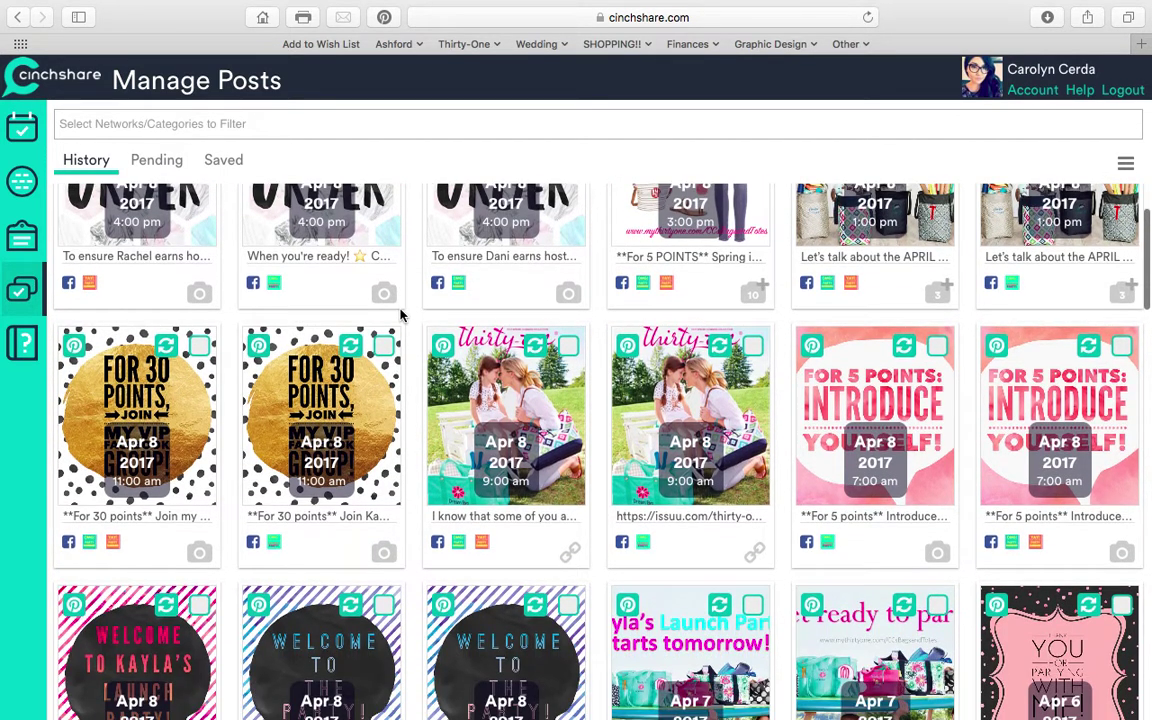
{"action": "scroll", "coordinate": [402, 317], "scroll_direction": "down", "scroll_amount": 1}
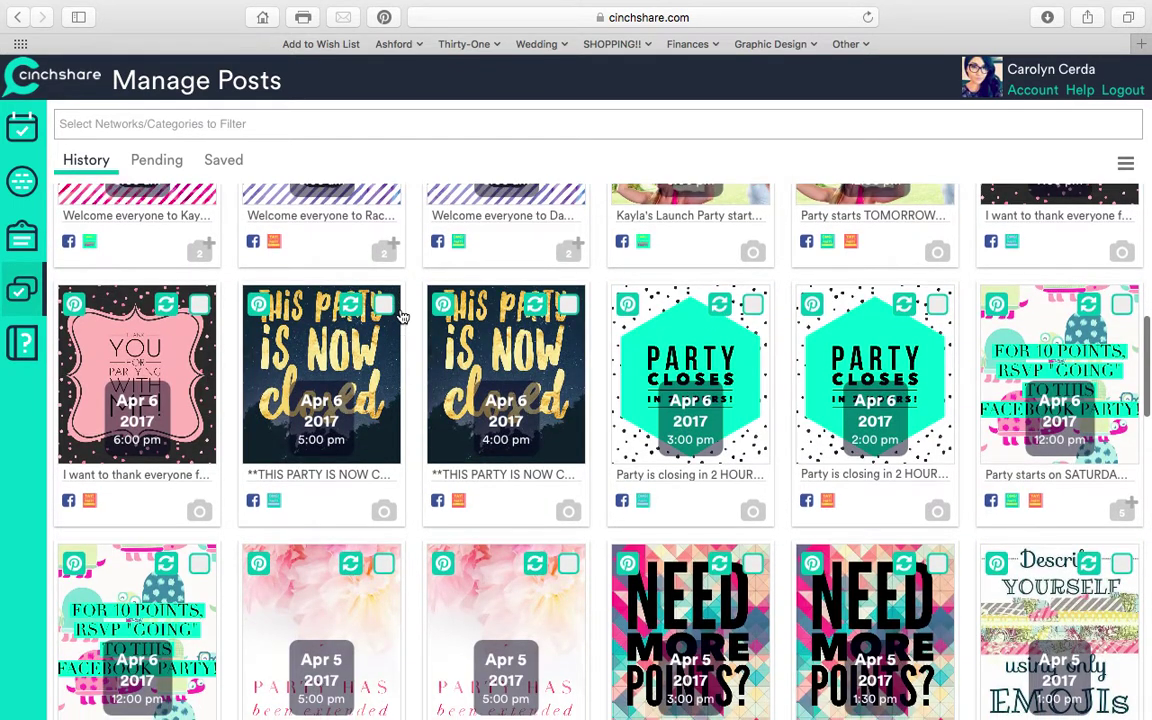
{"action": "scroll", "coordinate": [401, 317], "scroll_direction": "down", "scroll_amount": 5}
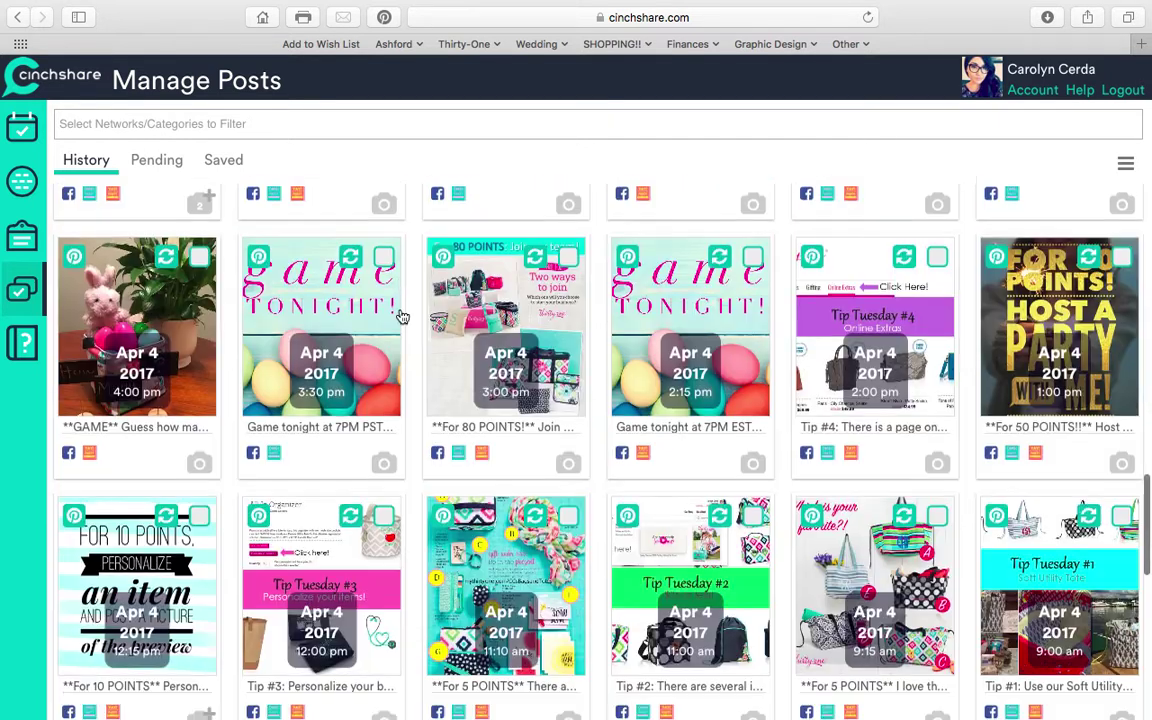
{"action": "scroll", "coordinate": [401, 317], "scroll_direction": "down", "scroll_amount": 3}
{"action": "scroll", "coordinate": [401, 317], "scroll_direction": "down", "scroll_amount": 2}
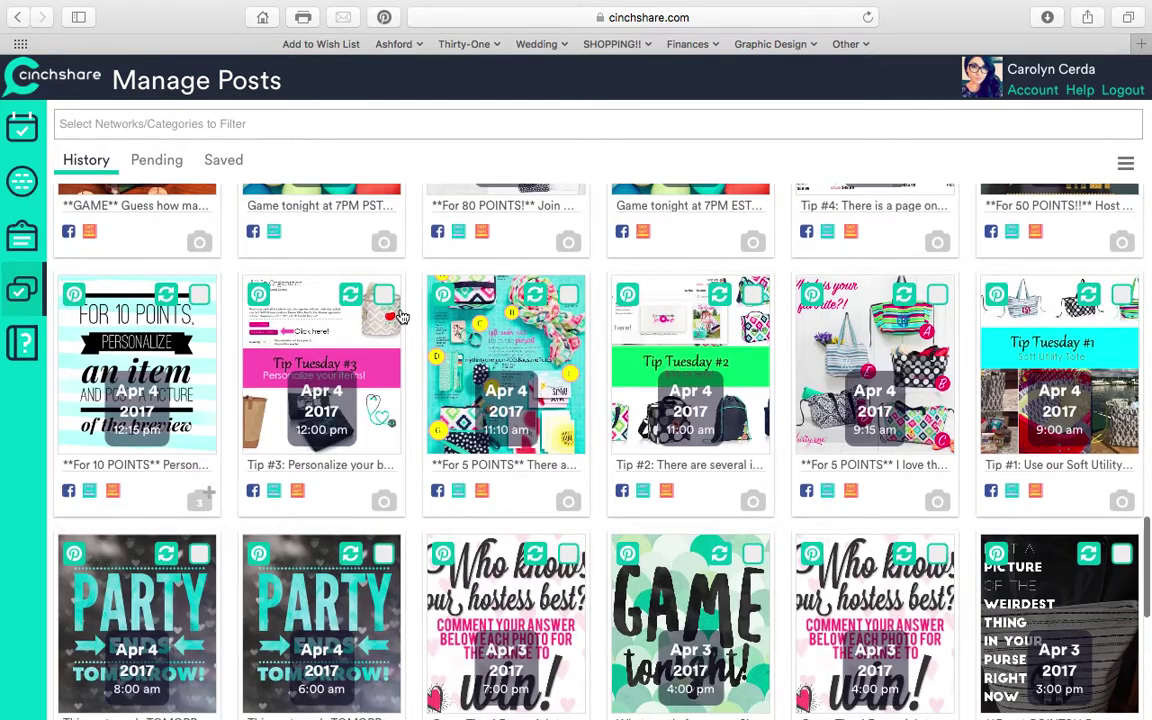
{"action": "scroll", "coordinate": [401, 317], "scroll_direction": "down", "scroll_amount": 6}
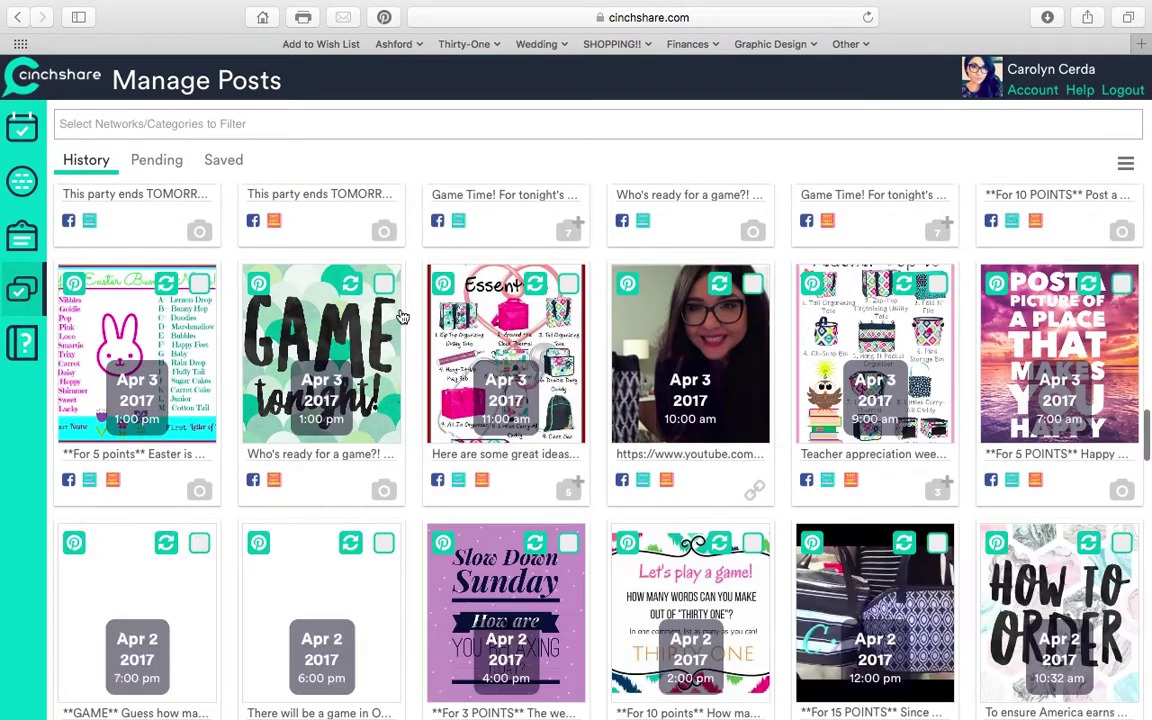
{"action": "scroll", "coordinate": [401, 317], "scroll_direction": "down", "scroll_amount": 2}
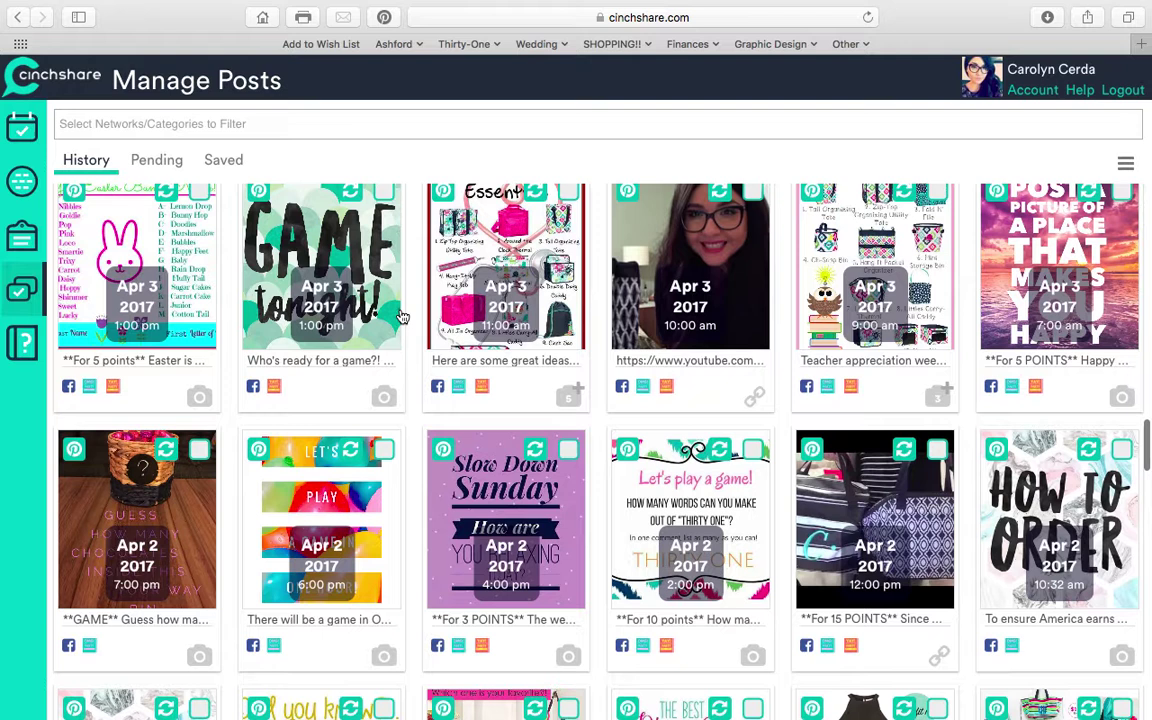
{"action": "scroll", "coordinate": [401, 317], "scroll_direction": "down", "scroll_amount": 2}
{"action": "scroll", "coordinate": [401, 317], "scroll_direction": "down", "scroll_amount": 5}
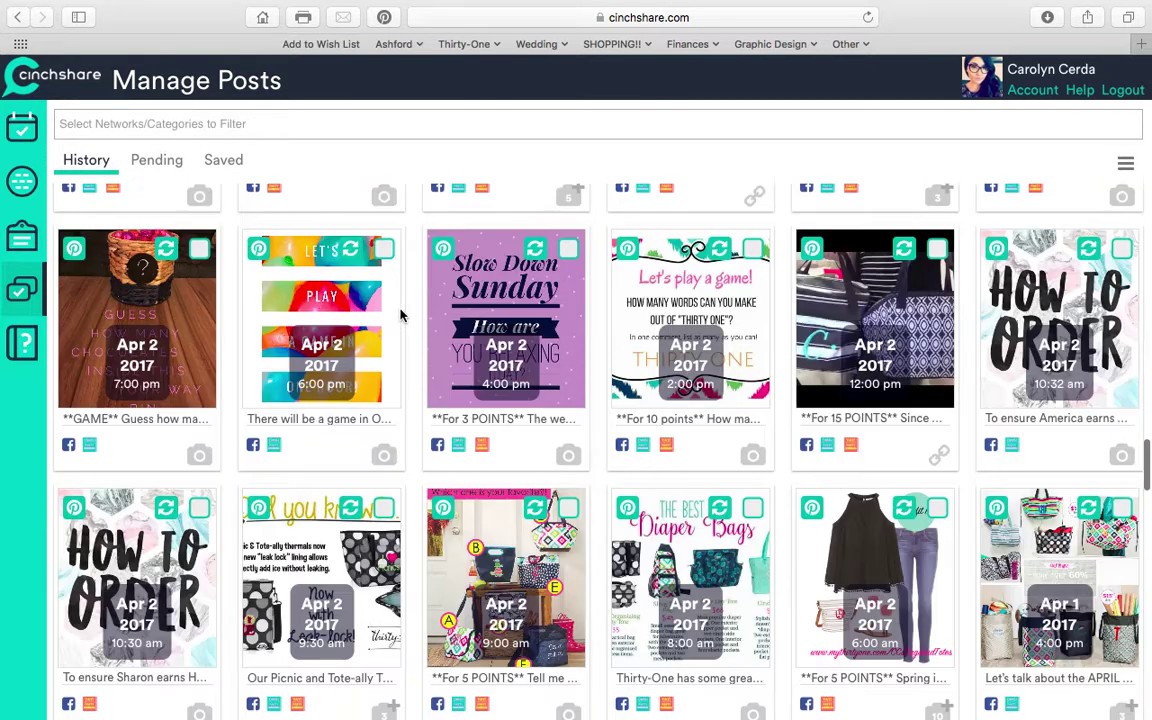
{"action": "scroll", "coordinate": [401, 317], "scroll_direction": "down", "scroll_amount": 4}
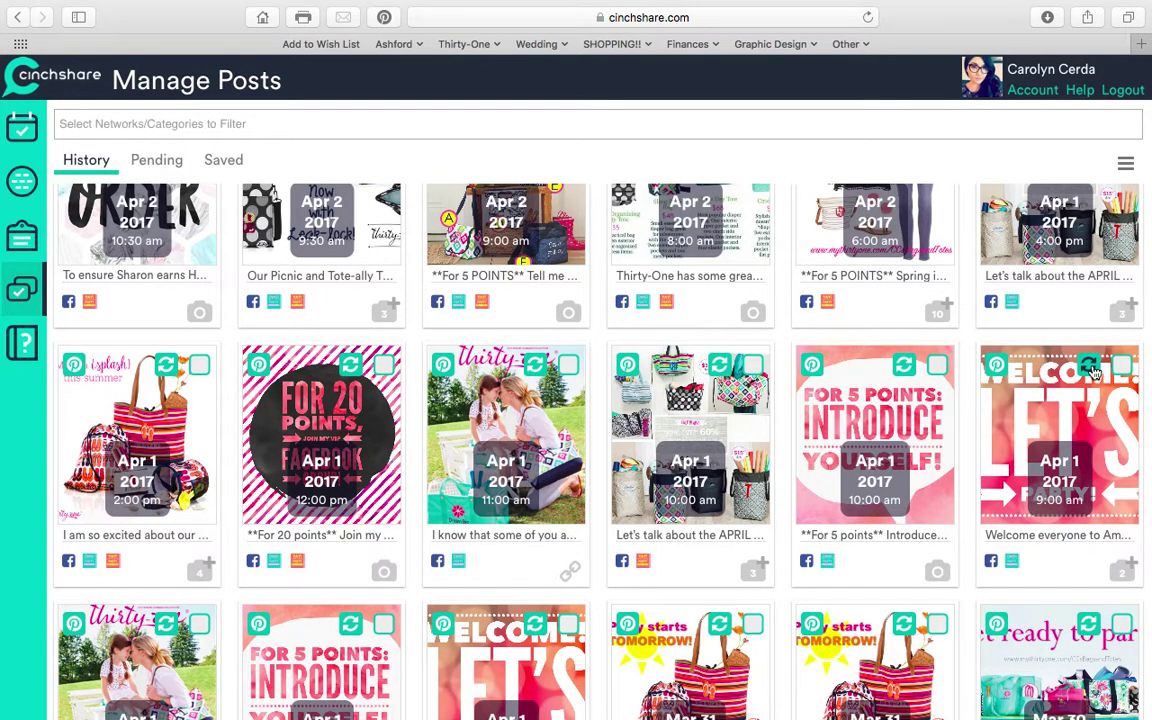
Repost the April 1 welcome post with a new hostess name and the second party's shop-link TextClip
{"action": "left_click", "coordinate": [1092, 367]}
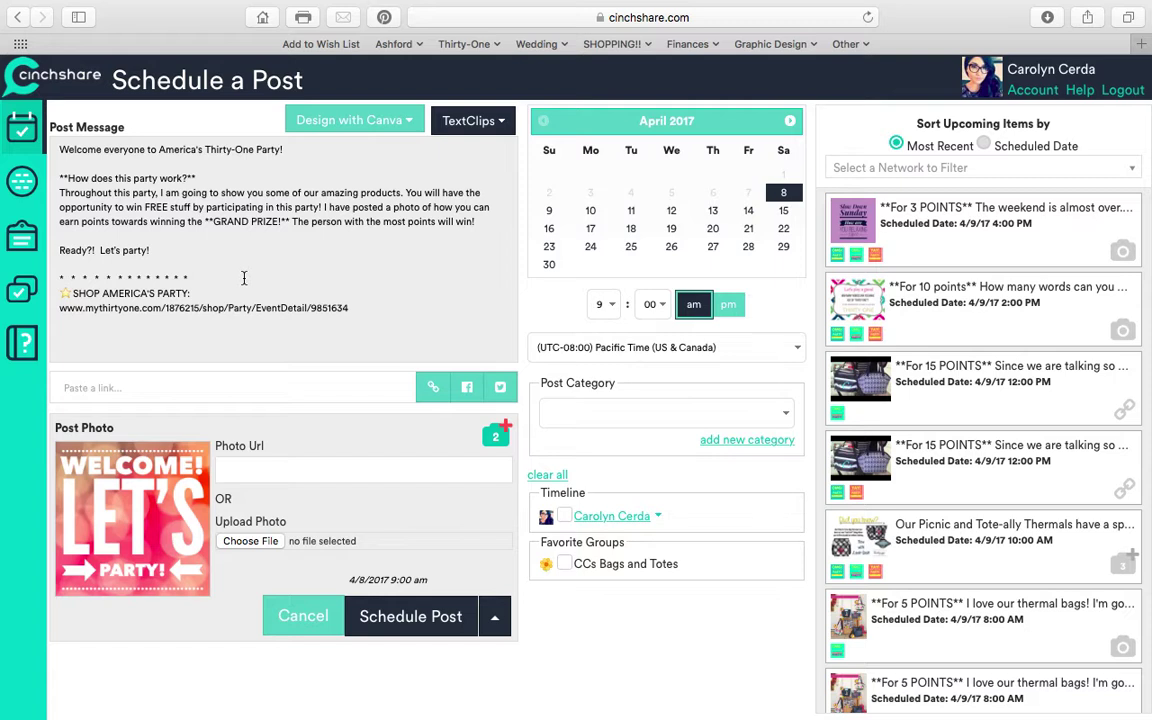
{"action": "double_click", "coordinate": [175, 149]}
{"action": "type", "text": "amabcmdbcdms"}
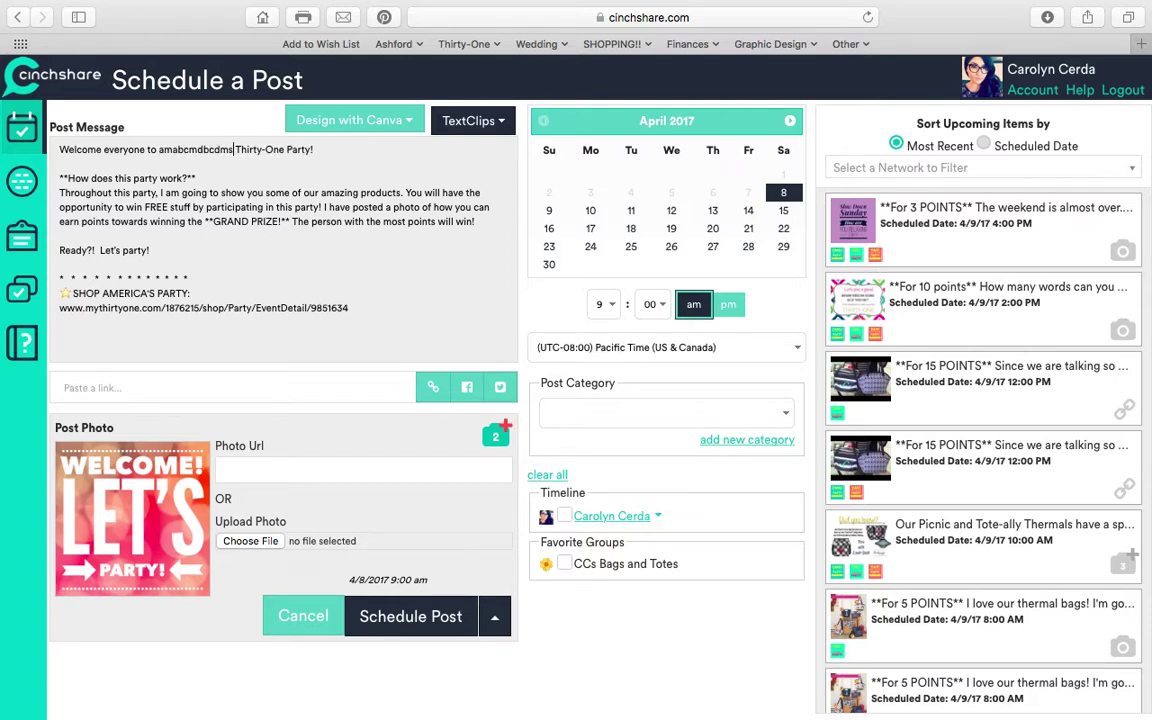
{"action": "left_click_drag", "start_coordinate": [352, 308], "coordinate": [58, 272]}
{"action": "key", "text": "BackSpace"}
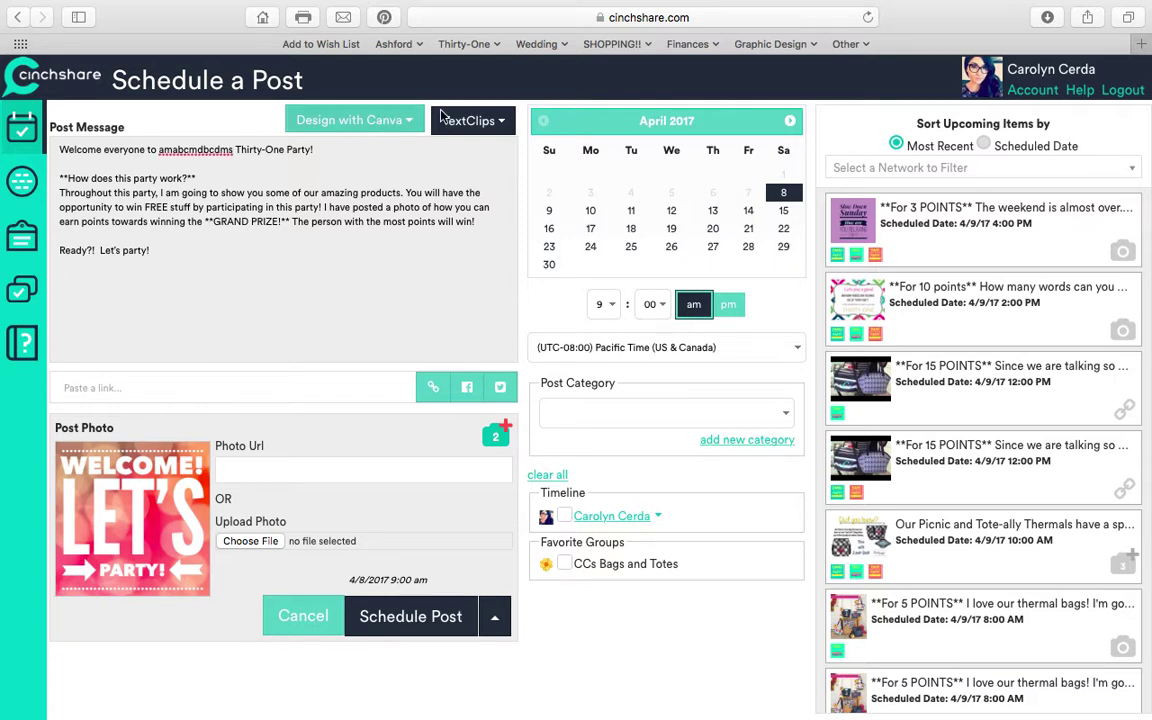
{"action": "left_click", "coordinate": [487, 120]}
{"action": "left_click", "coordinate": [421, 158]}
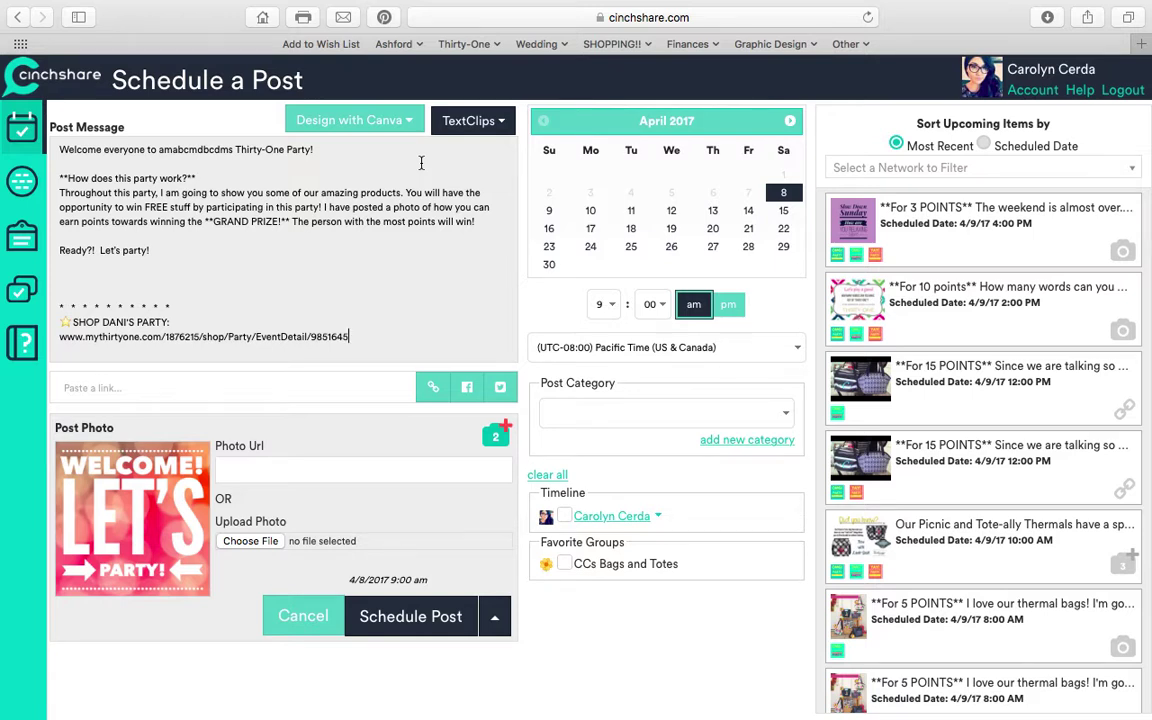
Date the post April 12, select the launch party event, then cancel the draft
{"action": "left_click", "coordinate": [631, 210]}
{"action": "left_click", "coordinate": [672, 211]}
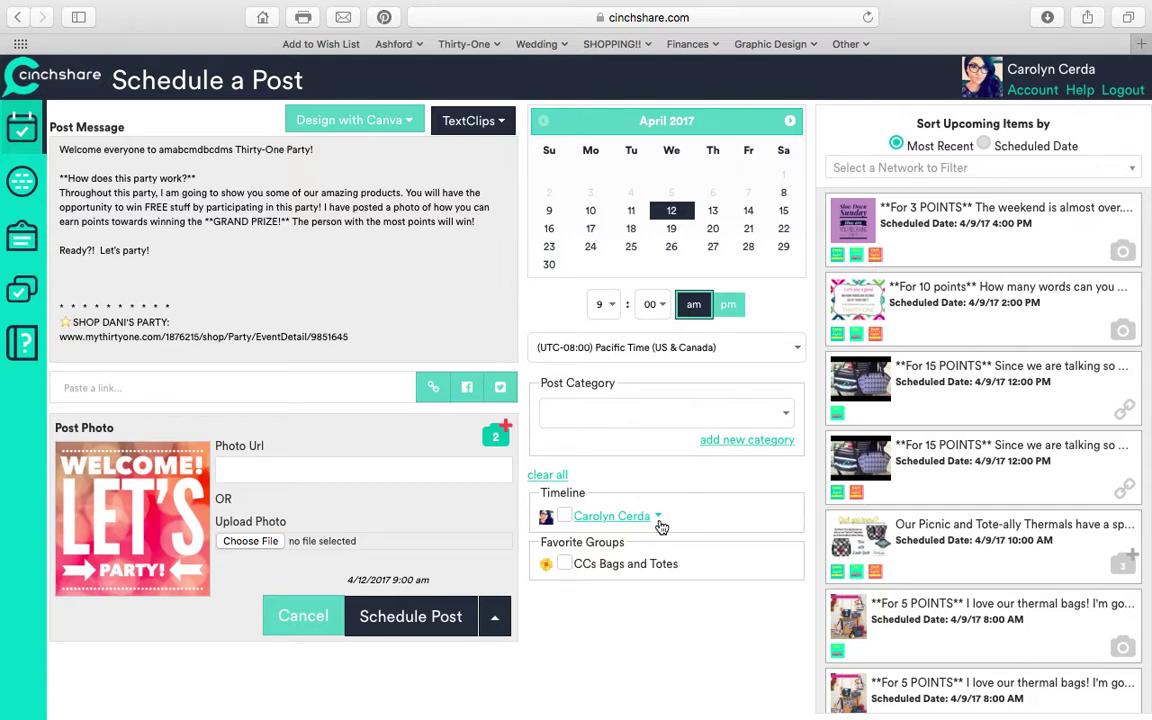
{"action": "left_click", "coordinate": [658, 517]}
{"action": "left_click", "coordinate": [576, 575]}
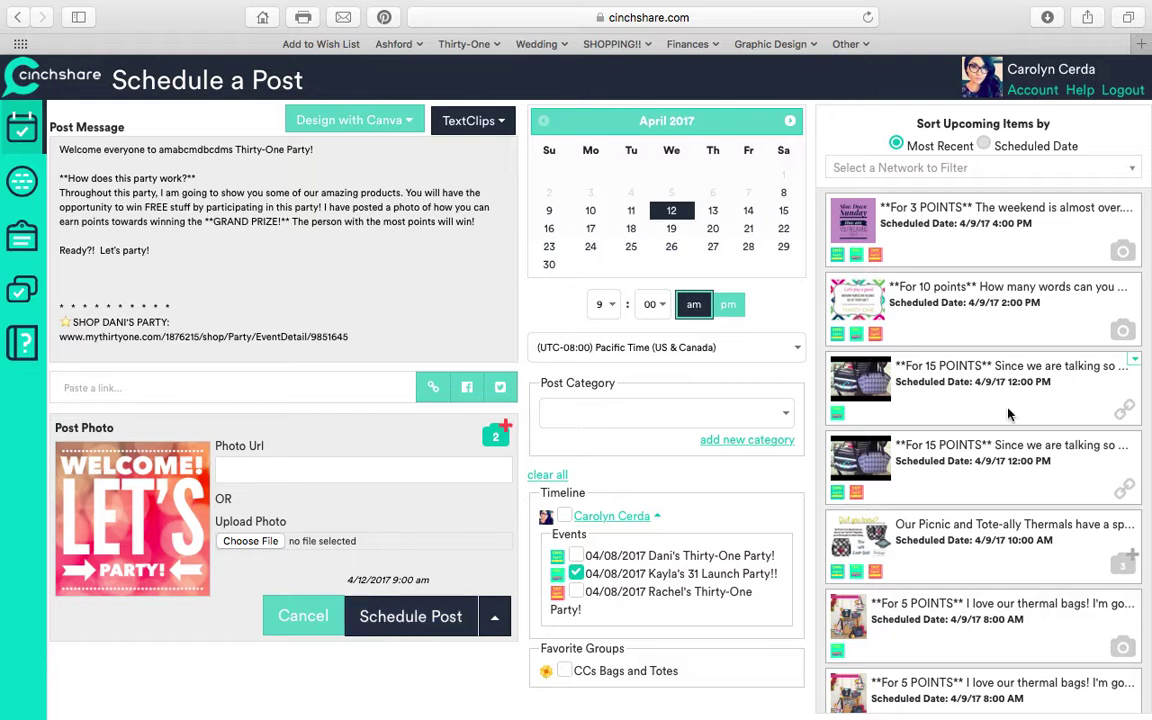
{"action": "left_click", "coordinate": [297, 625]}
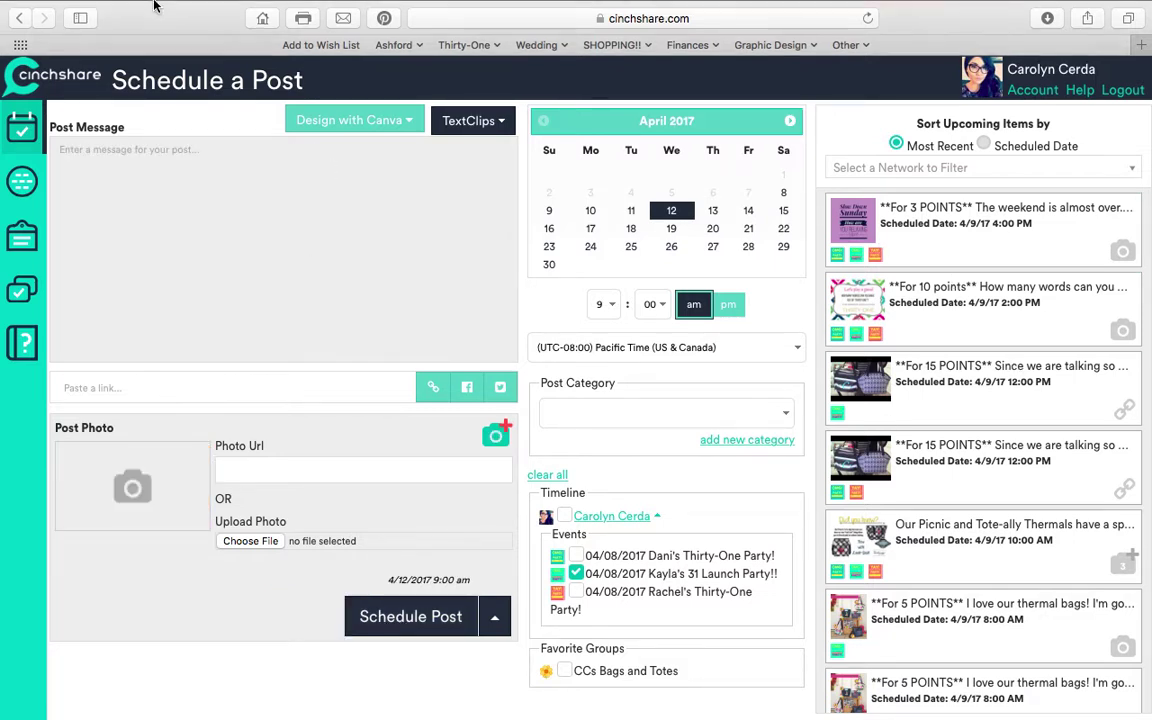